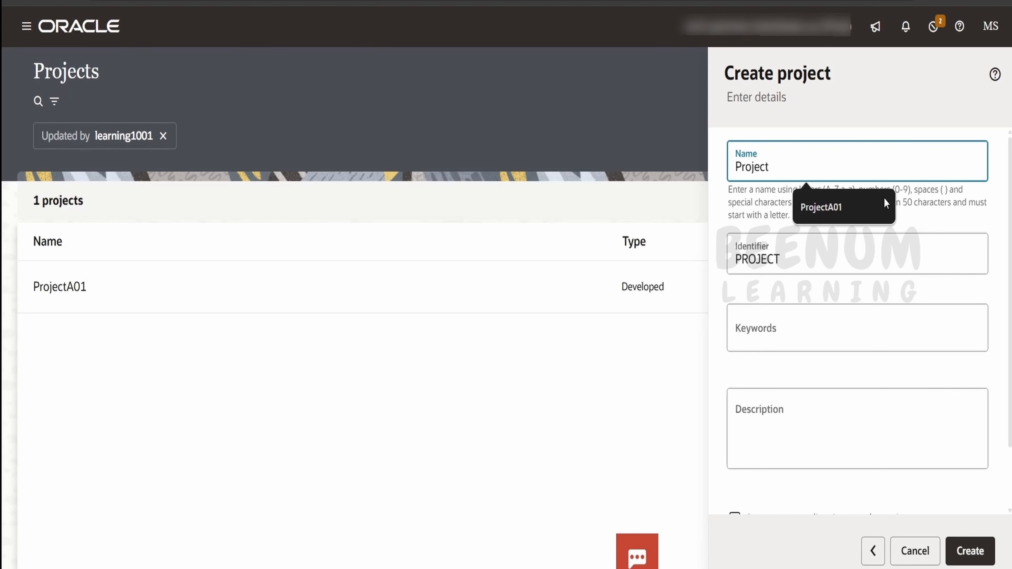
Name the new project ProjectA02 and create it without opening edit, view and monitor access to everyone.
left_click(845, 216)
key("BackSpace")
type("2")
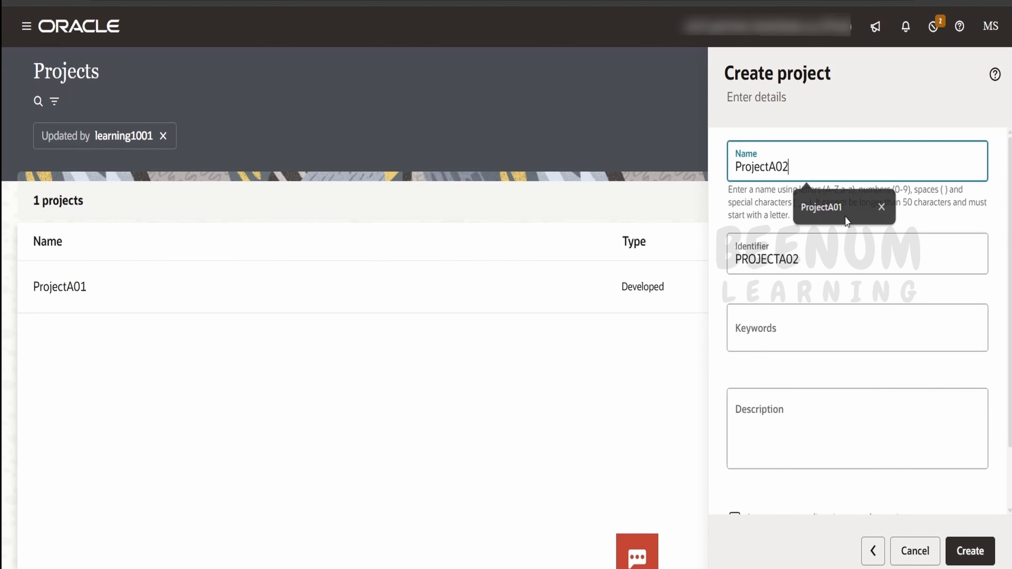
scroll(769, 468, "down", 3)
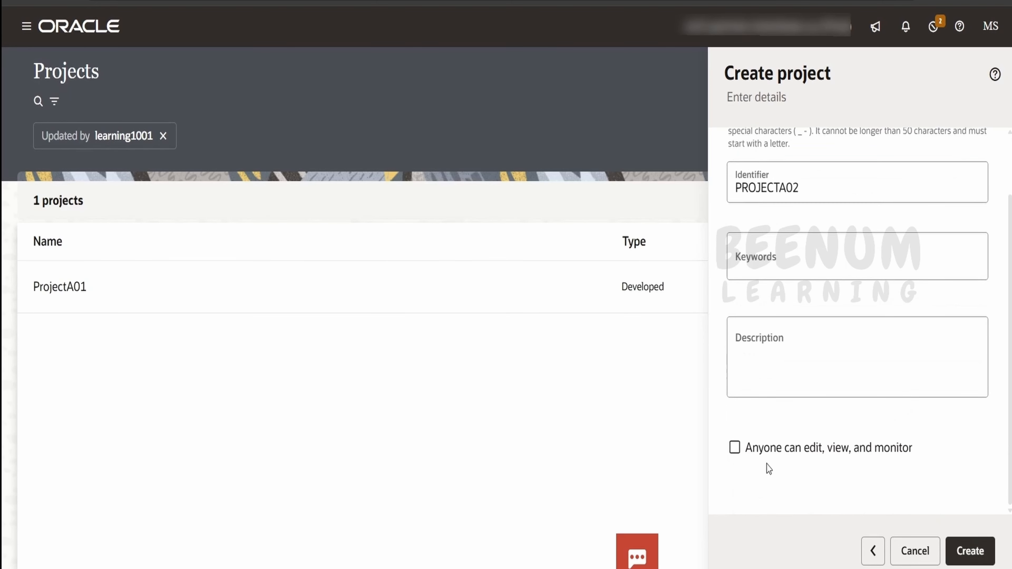
left_click(972, 551)
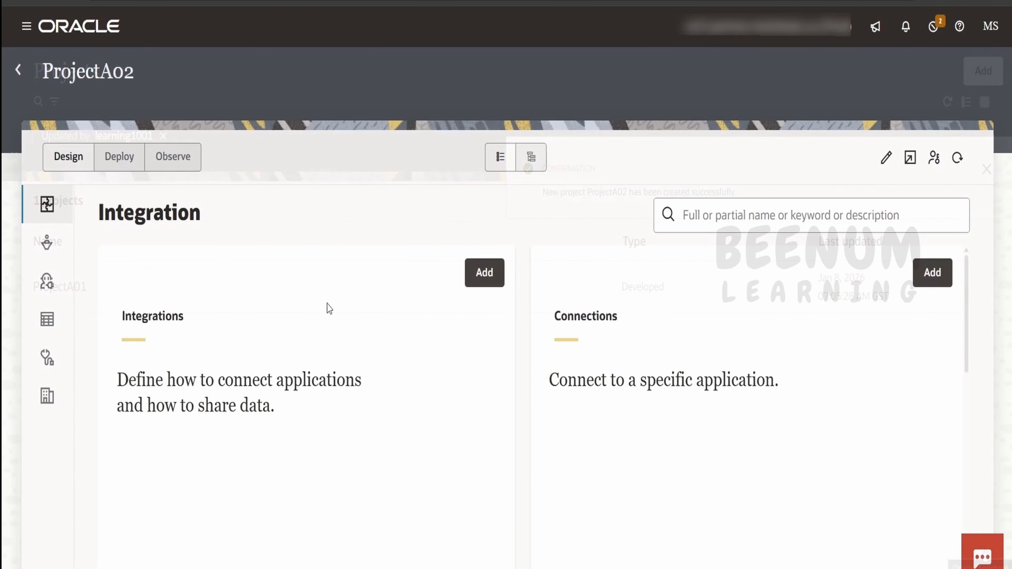
scroll(303, 326, "down", 5)
scroll(303, 327, "up", 3)
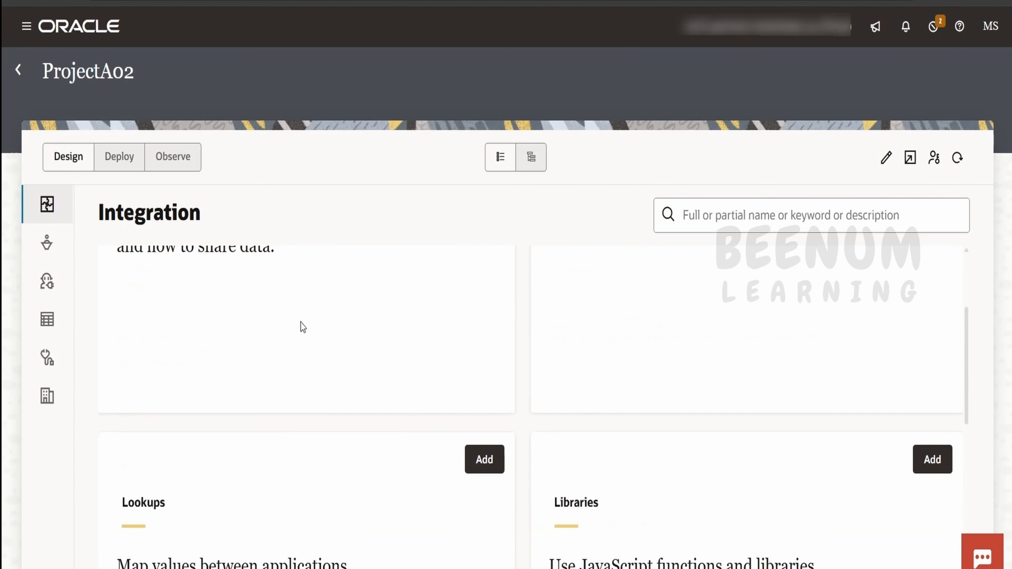
scroll(275, 331, "up", 4)
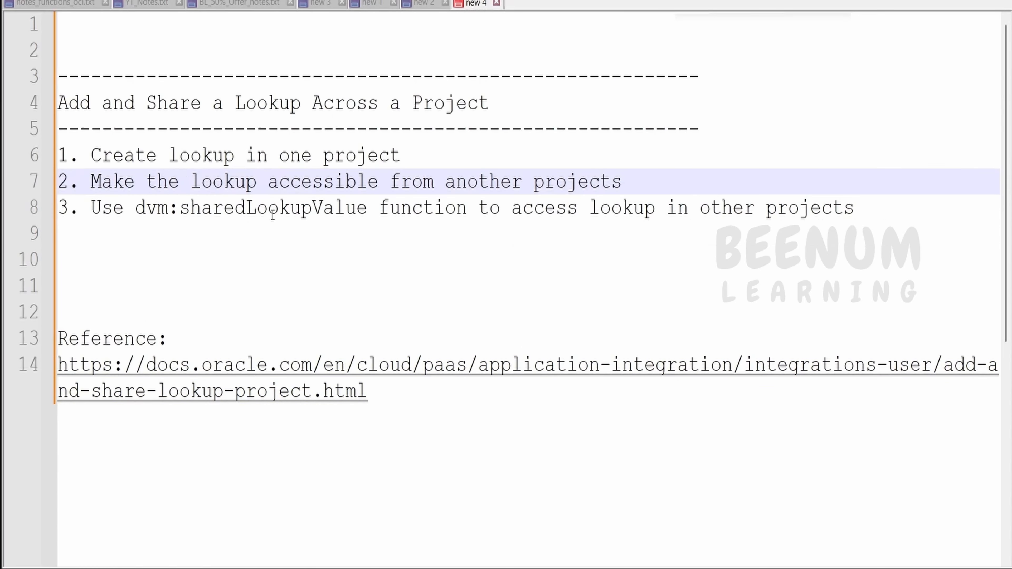
double_click(273, 213)
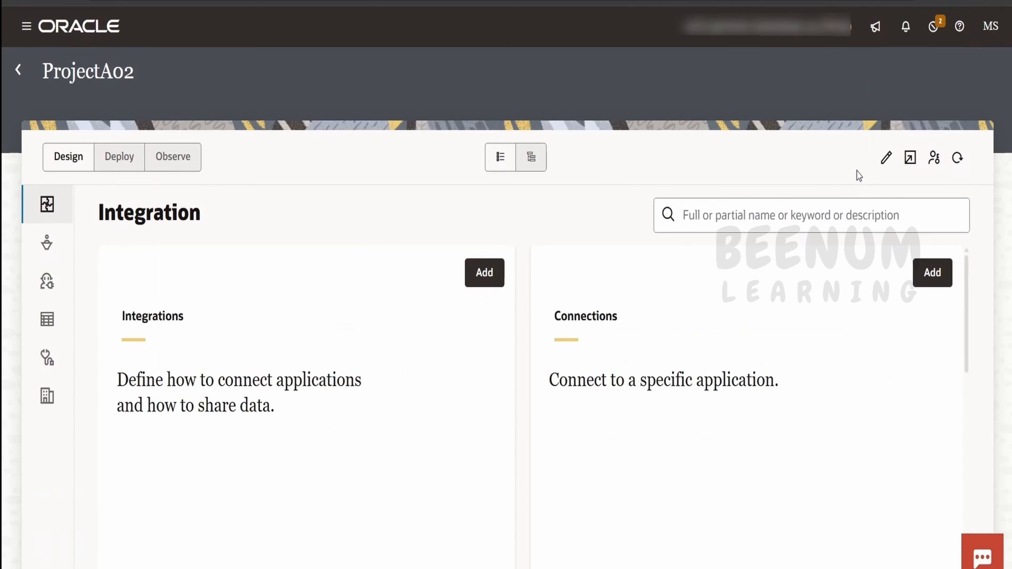
Start a new connection in ProjectA02 based on the REST adapter.
left_click(928, 279)
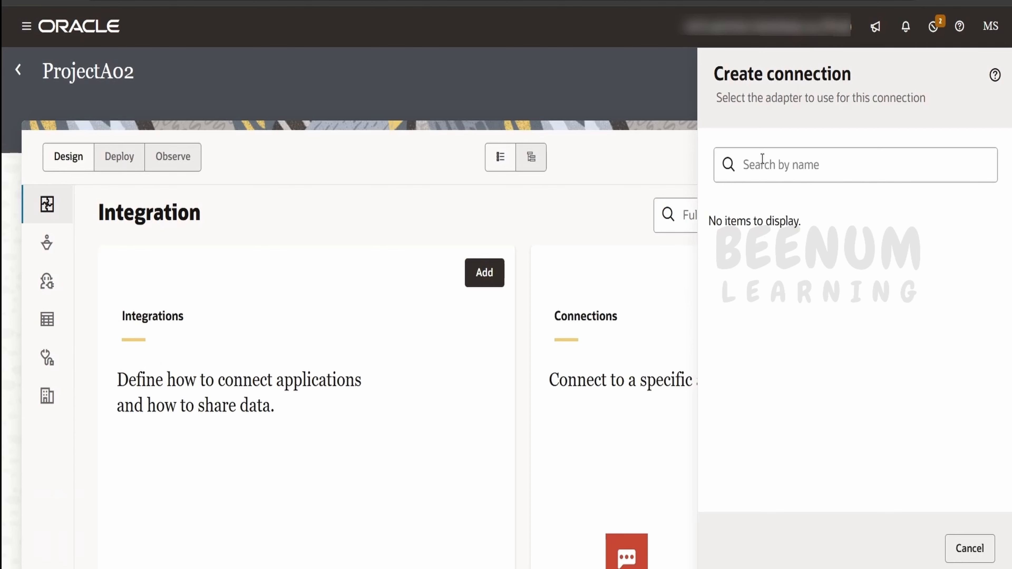
left_click(762, 163)
type("rest")
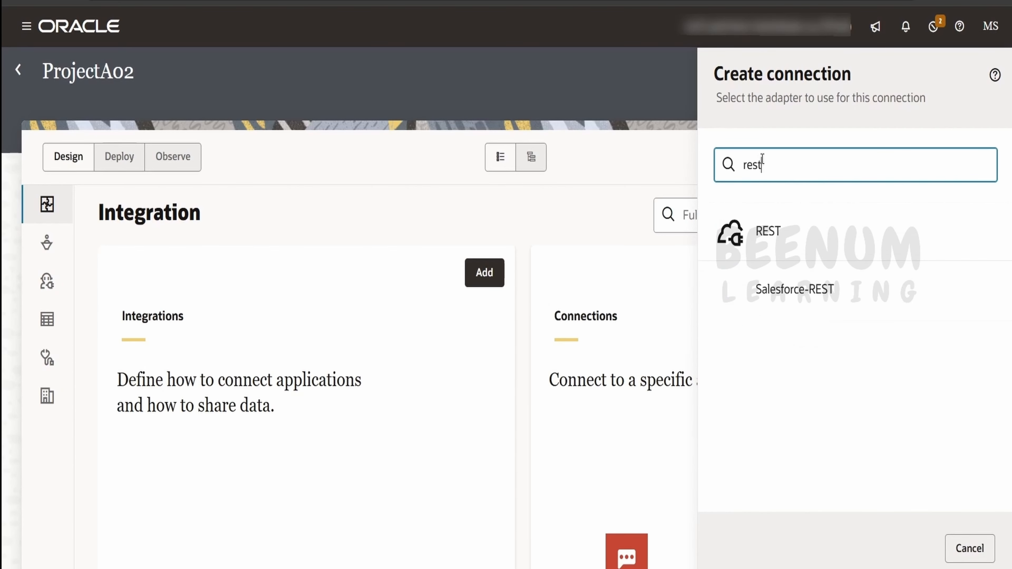
left_click(780, 245)
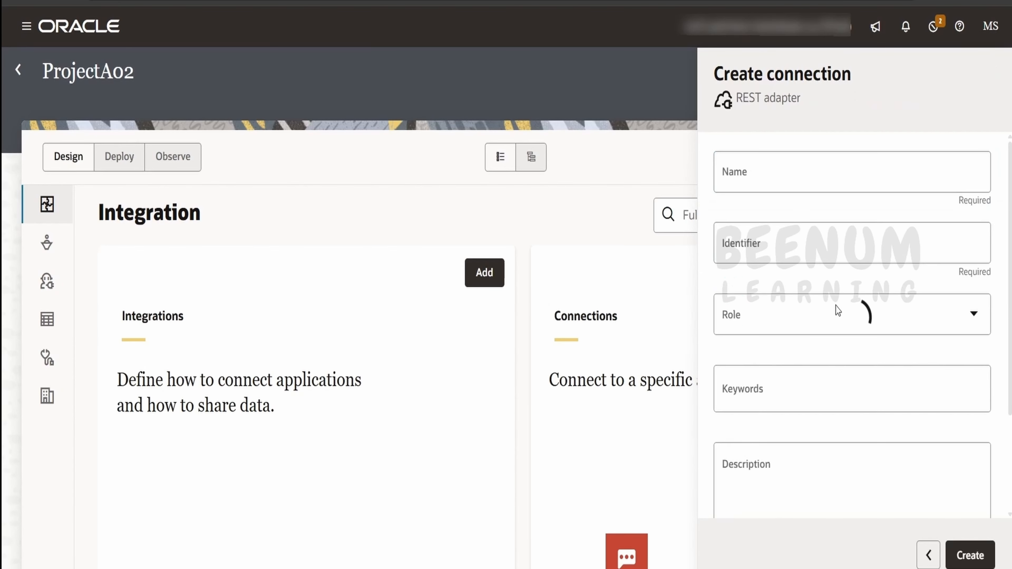
Create the REST connection with the name Trigger_REST_CONN and the Trigger role, leaving sharing with other projects off.
left_click(787, 160)
type("Trigger_REST")
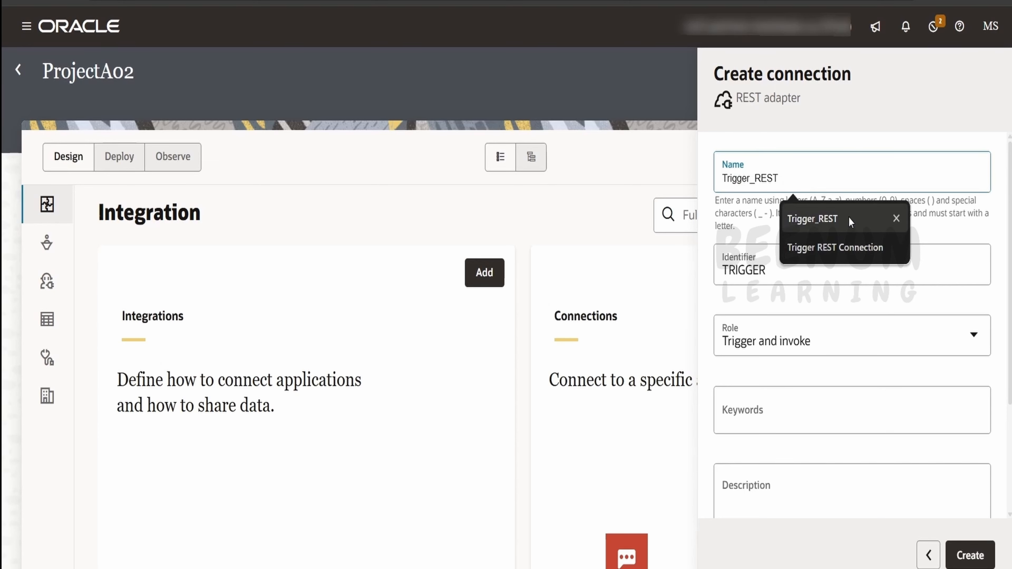
left_click(848, 217)
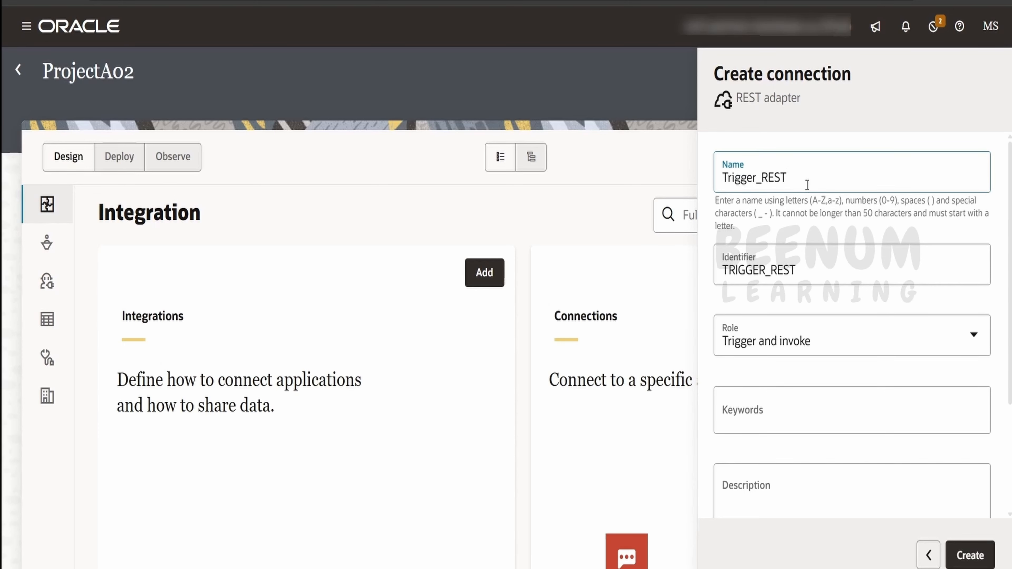
type("_CONN")
left_click(739, 344)
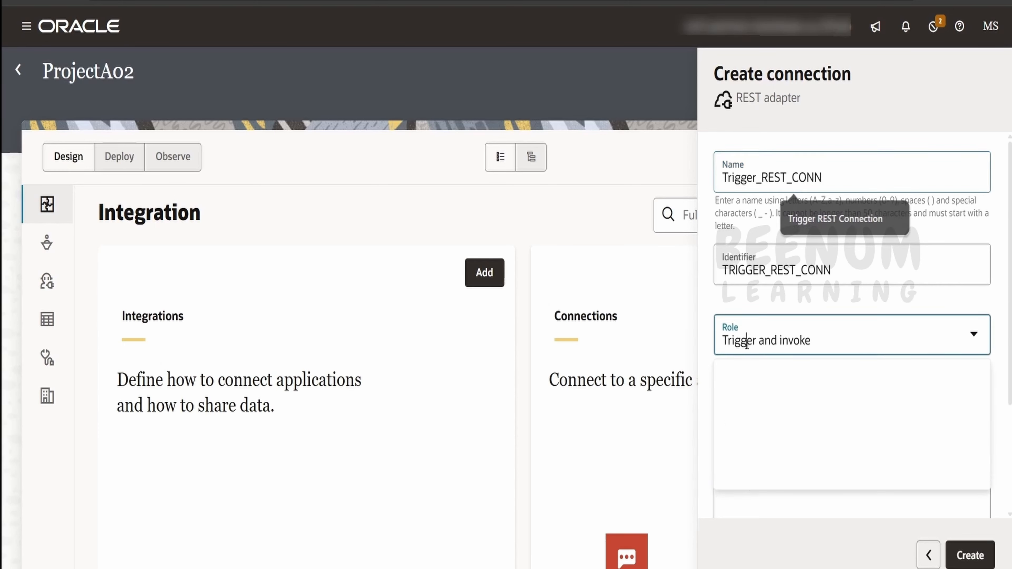
left_click(751, 389)
scroll(941, 501, "down", 4)
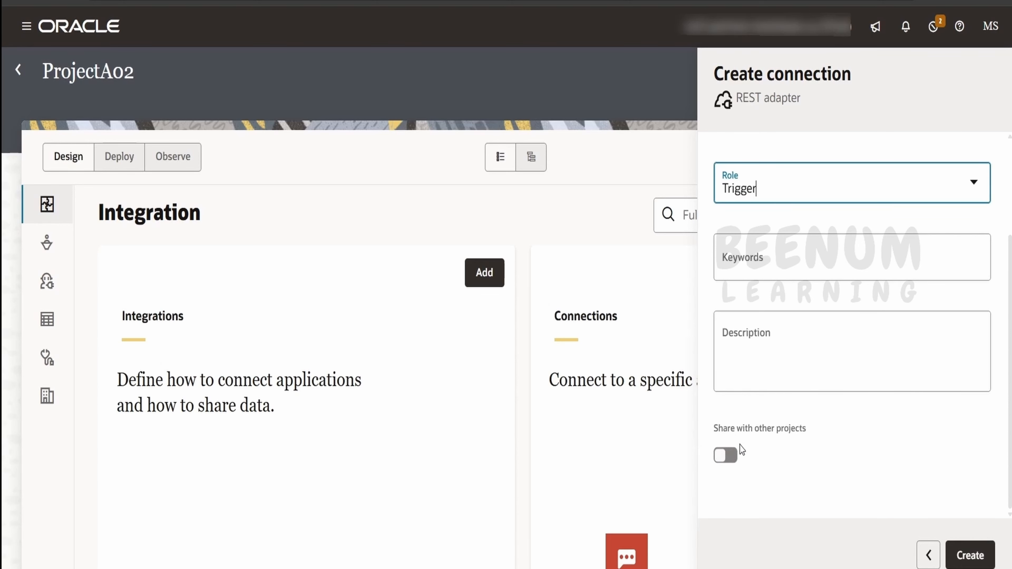
scroll(737, 451, "up", 3)
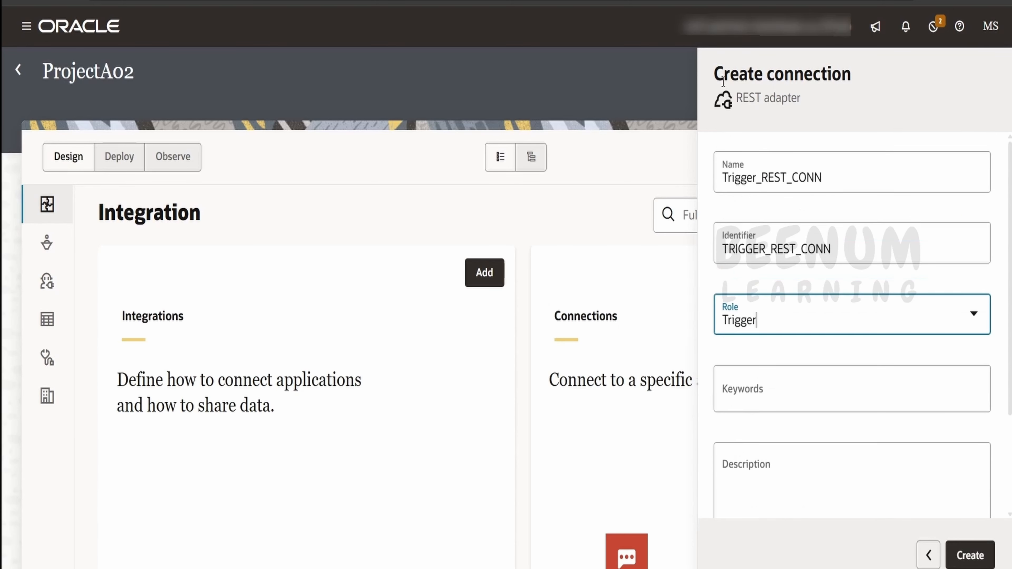
scroll(911, 278, "down", 3)
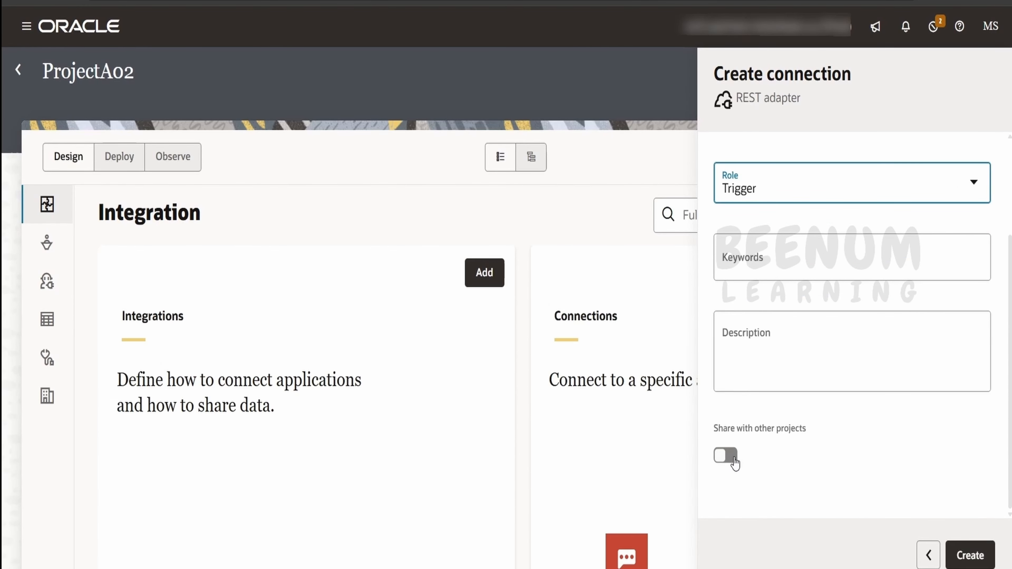
scroll(737, 410, "up", 3)
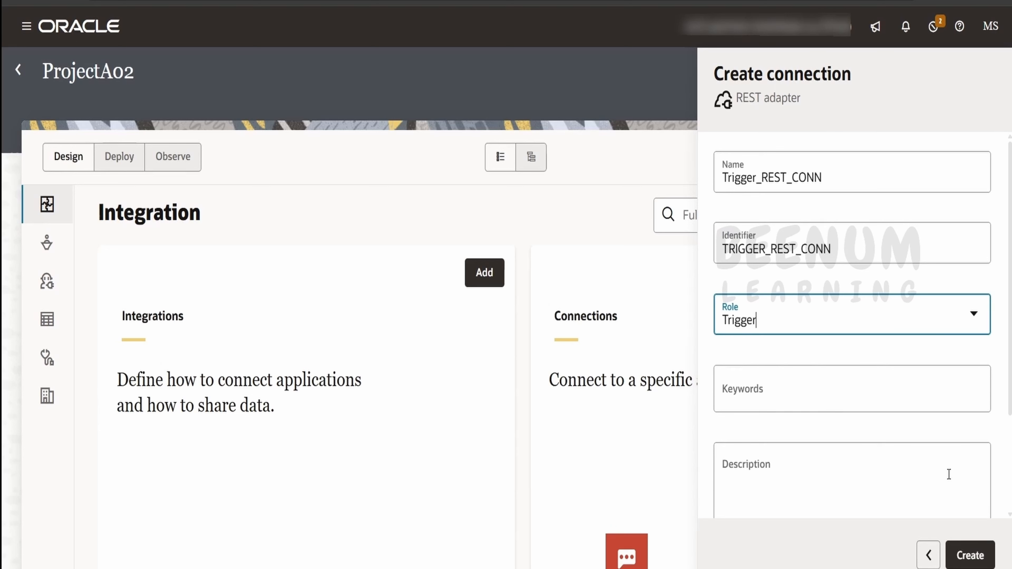
left_click(965, 553)
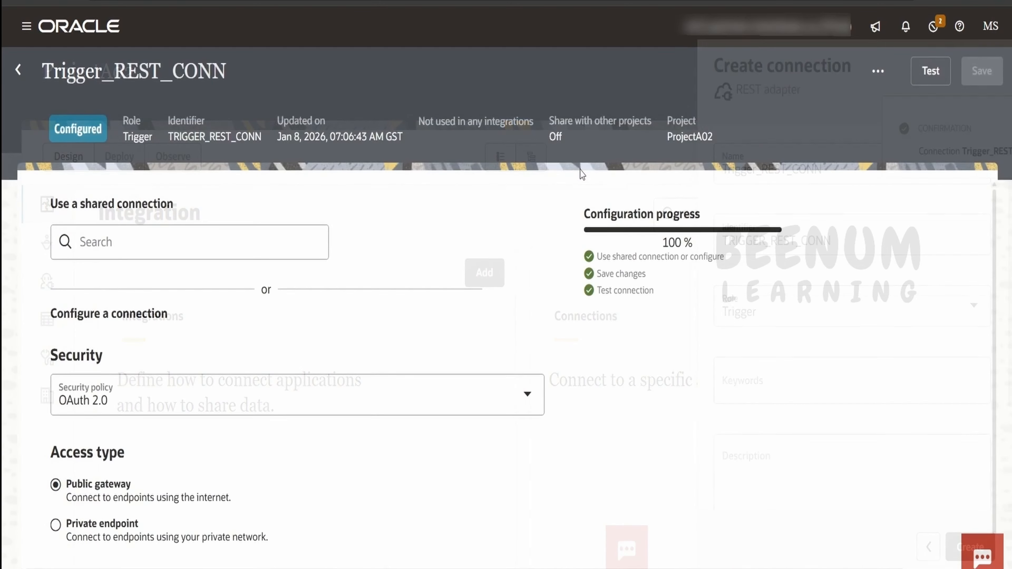
Set the connection's security policy to OAuth 2.0 Or Basic Authentication, save it and return to the project.
left_click(190, 397)
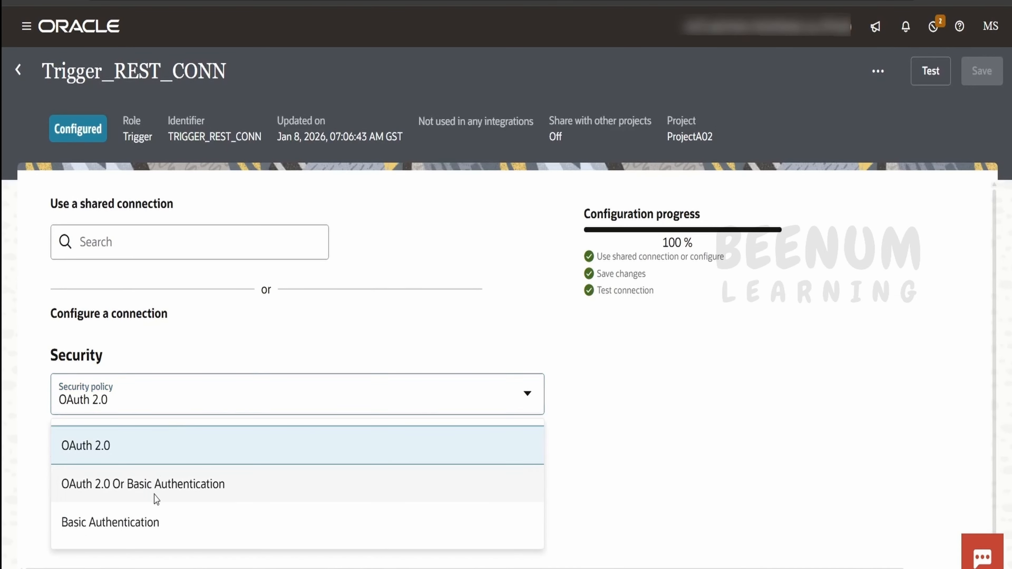
left_click(186, 489)
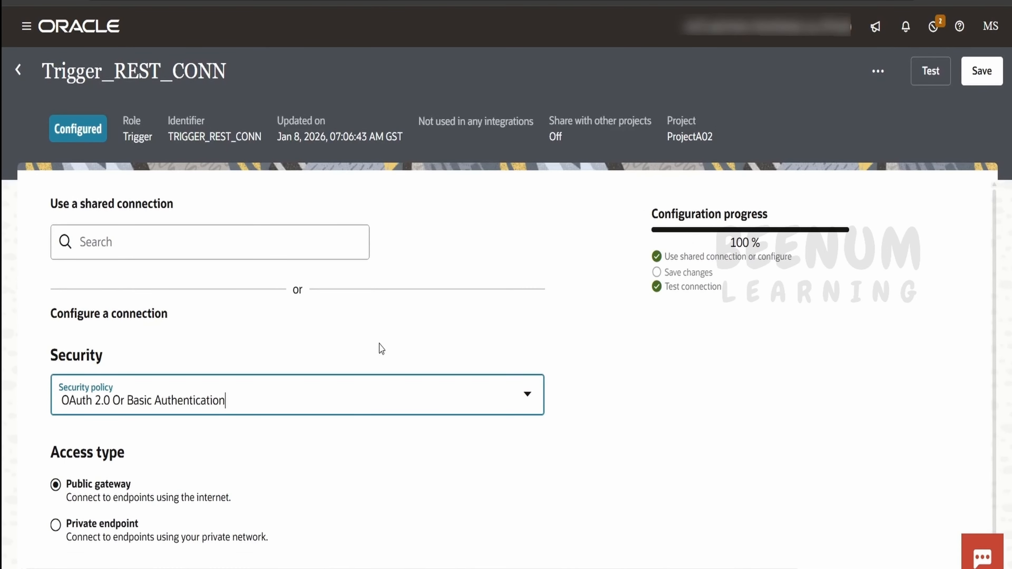
left_click(936, 80)
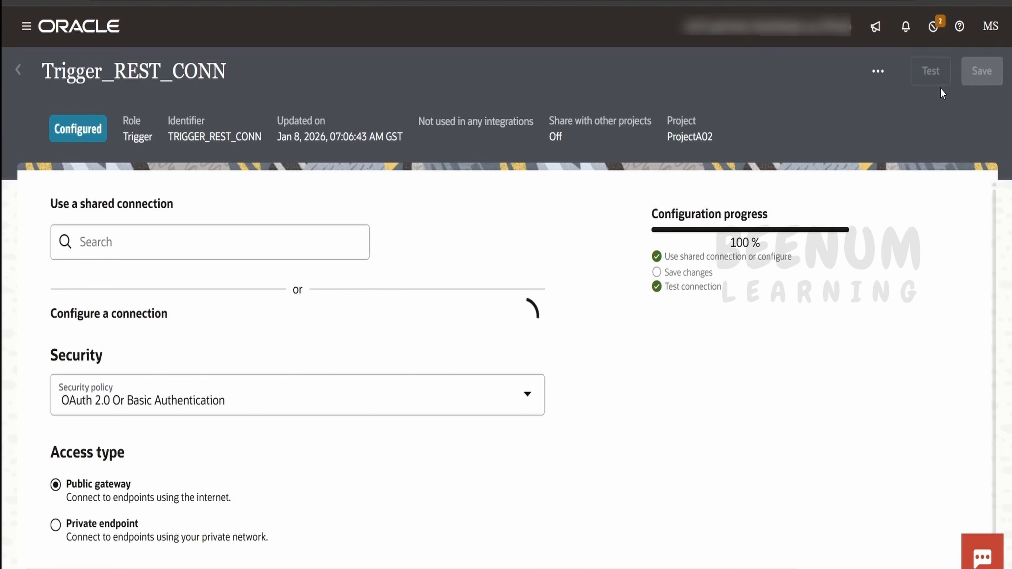
left_click(982, 71)
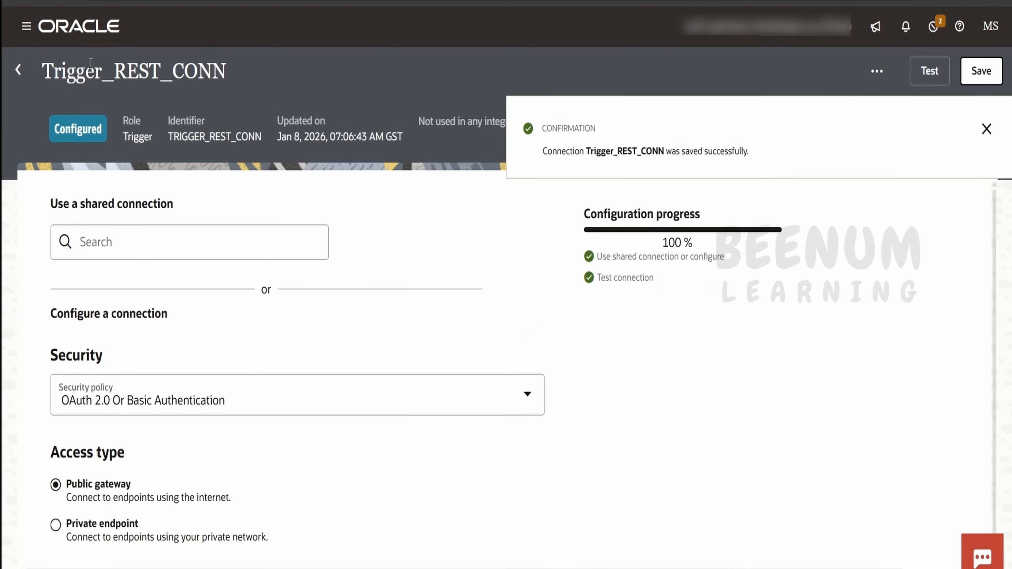
left_click(18, 70)
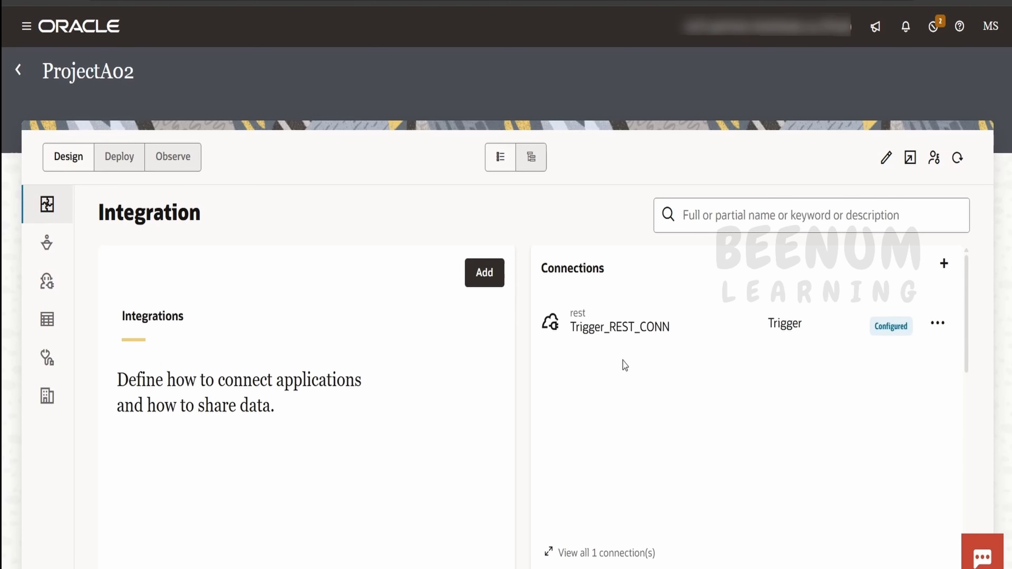
Create an application-started integration named INT_Demo_Access_Lookup_OtherProjects, leaving it unavailable to other projects.
left_click(486, 282)
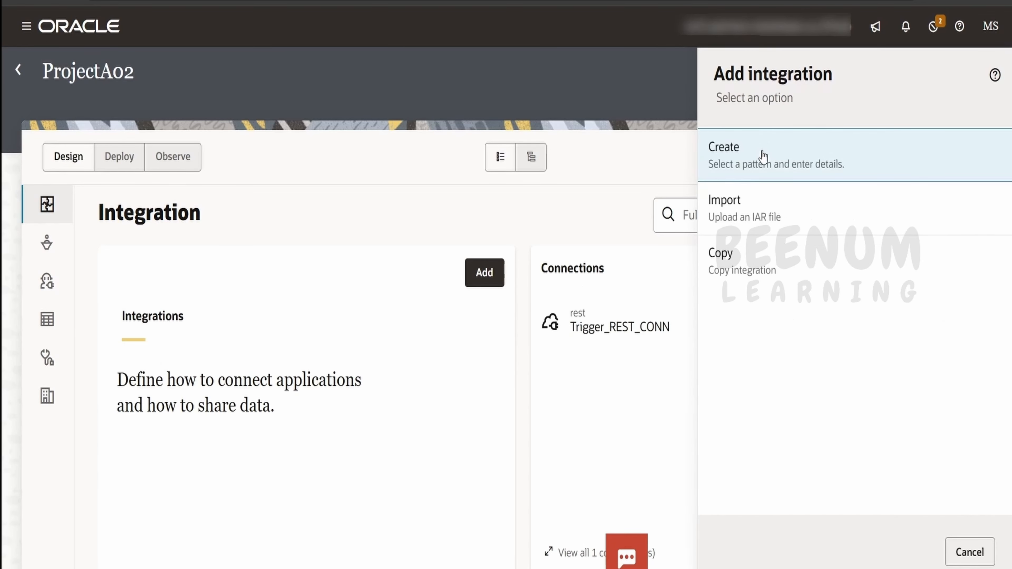
left_click(763, 157)
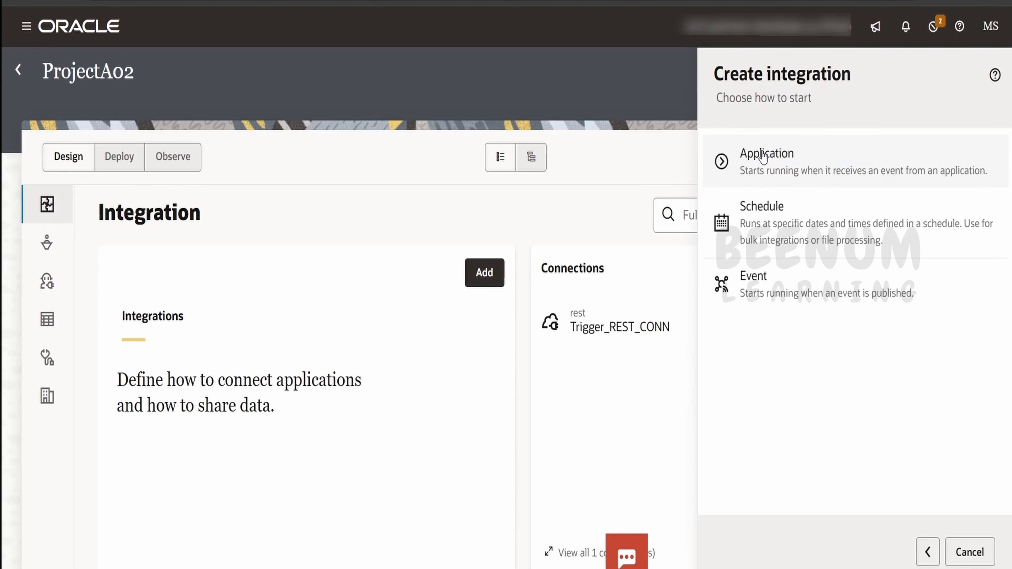
left_click(765, 163)
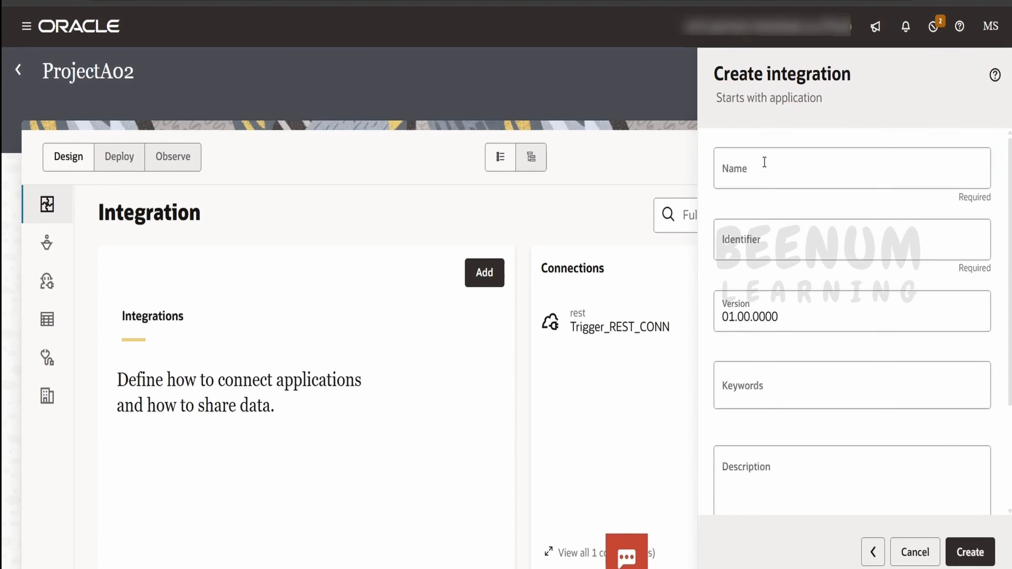
left_click(736, 181)
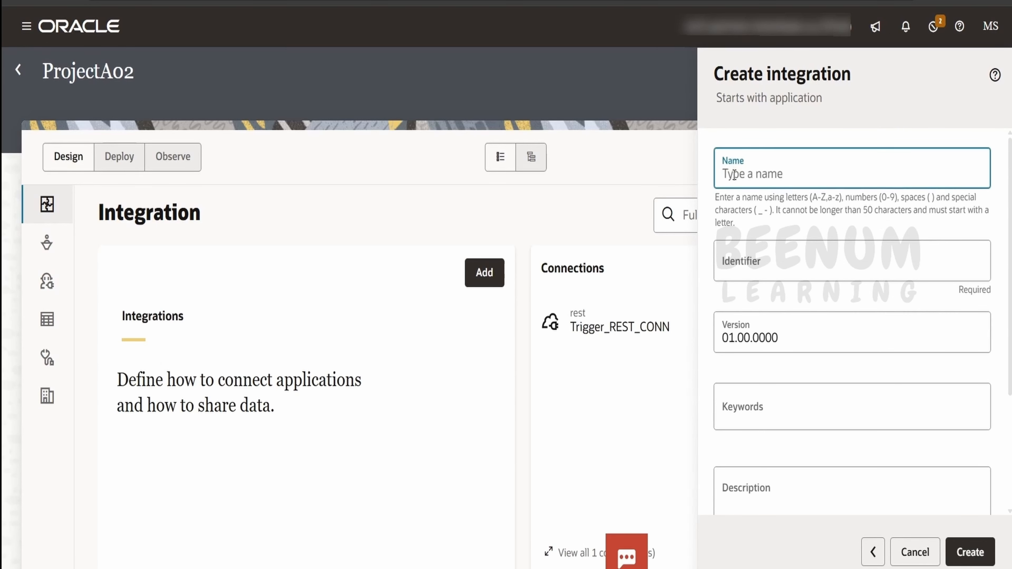
type("INT_Dem")
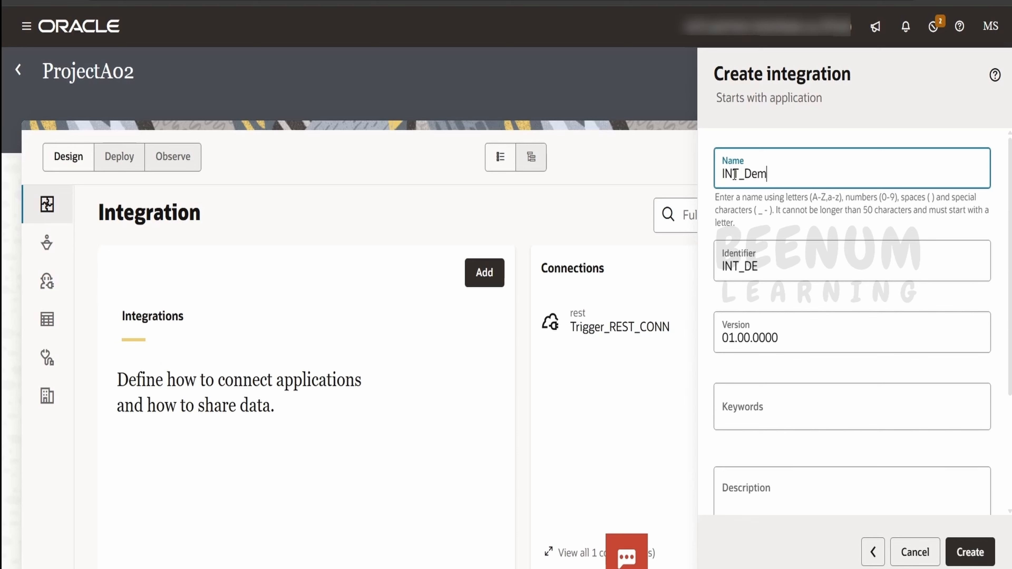
type("o_Access_Lo")
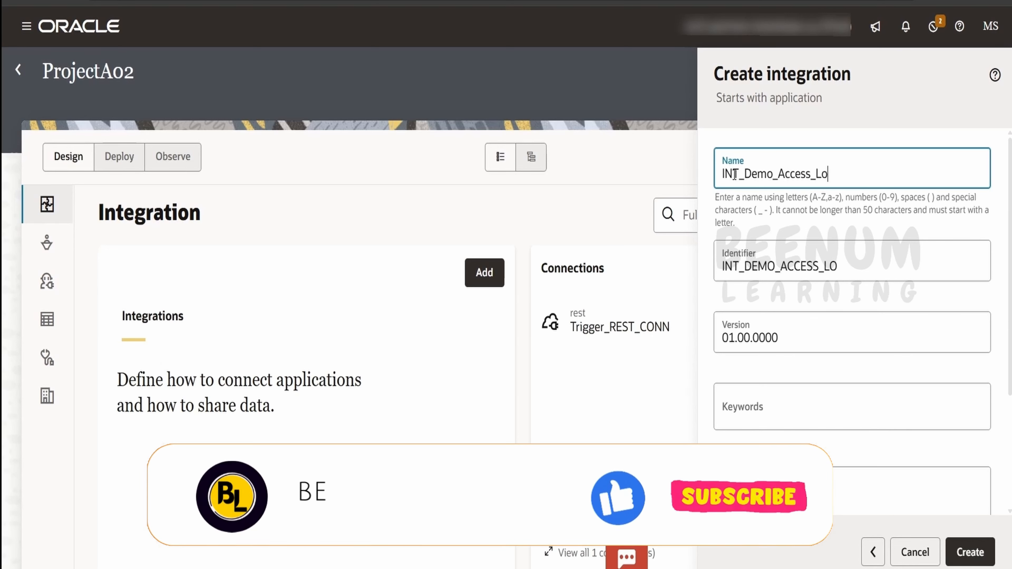
type("okup_Oth")
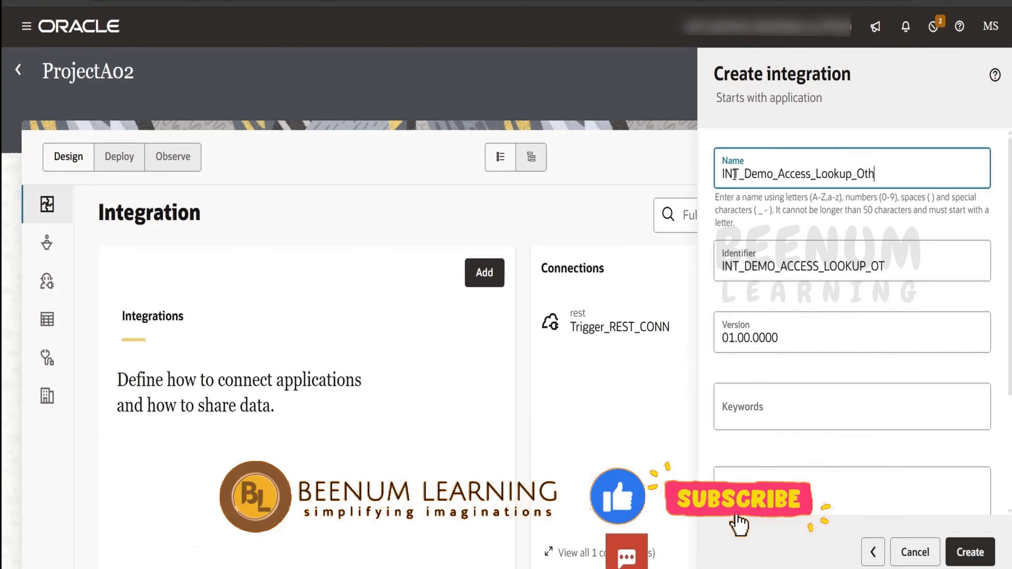
type("erProjects")
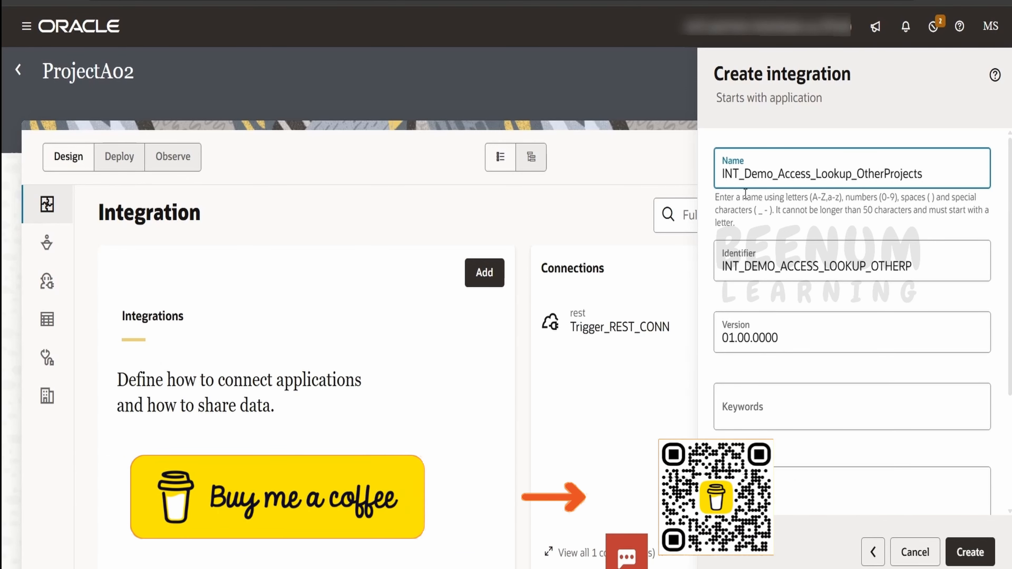
scroll(832, 414, "down", 4)
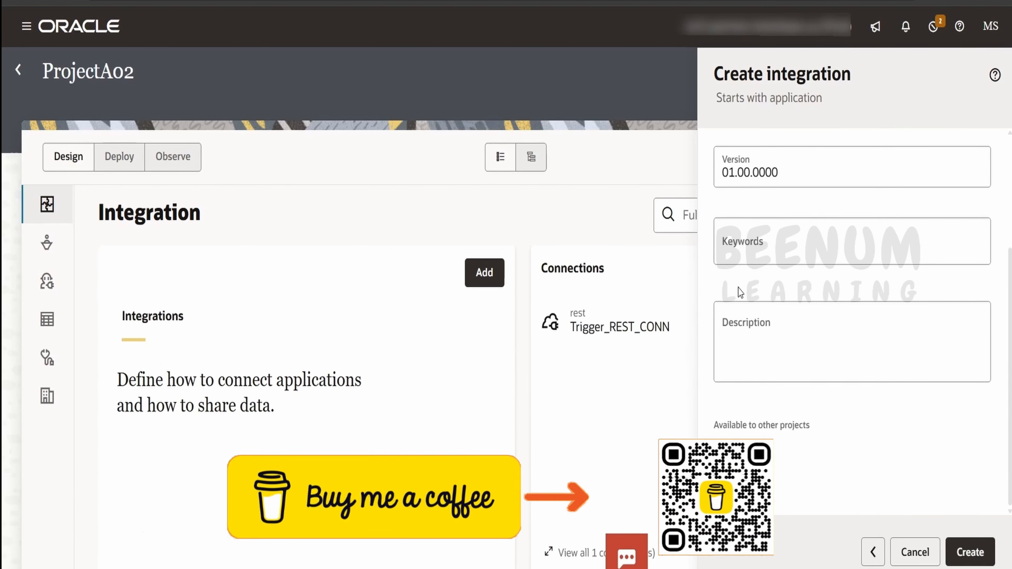
scroll(738, 297, "up", 4)
scroll(735, 303, "down", 4)
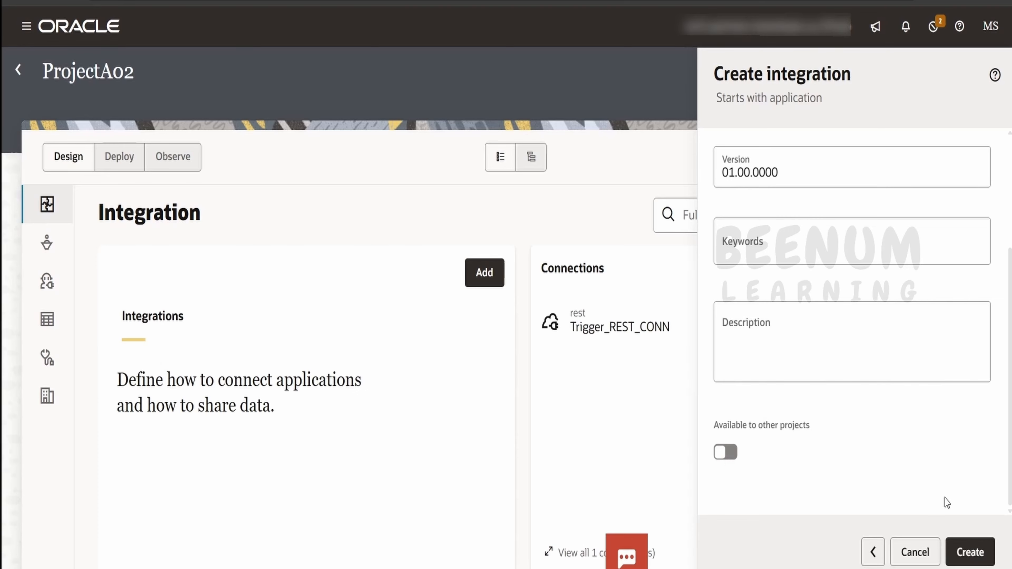
left_click(970, 553)
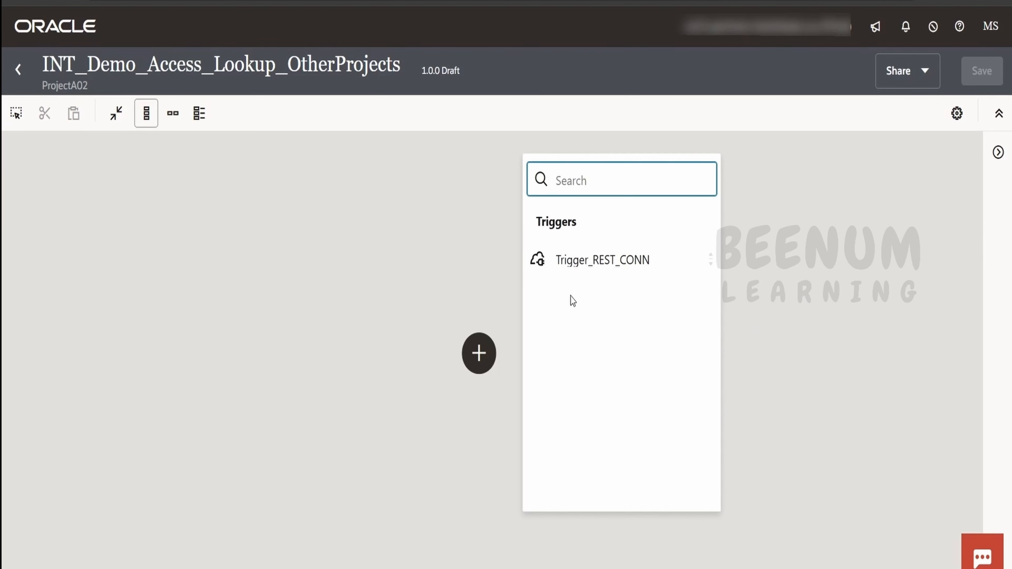
Add Trigger_REST_CONN as the integration's trigger and name its endpoint Trigger.
left_click(591, 263)
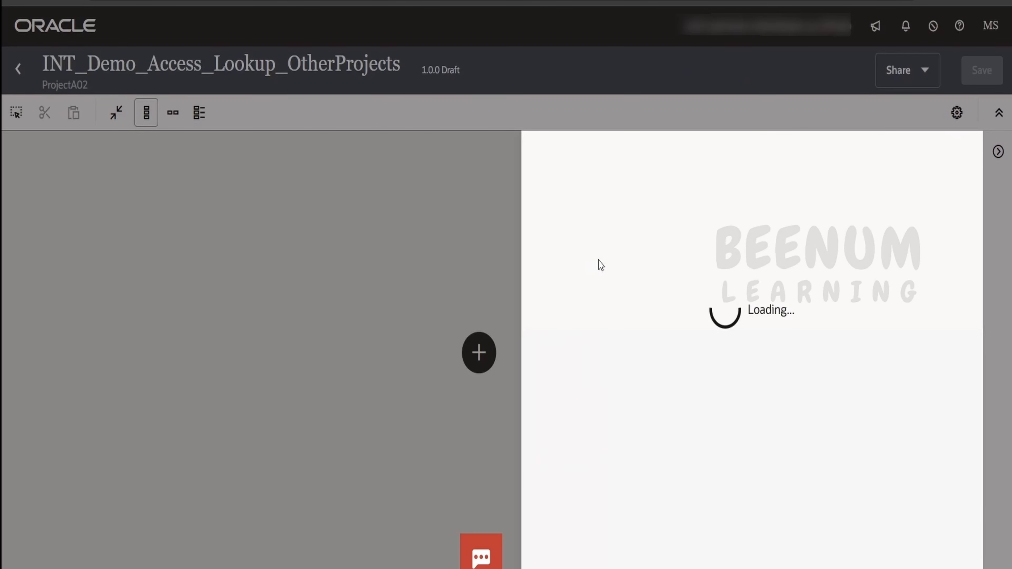
left_click(600, 248)
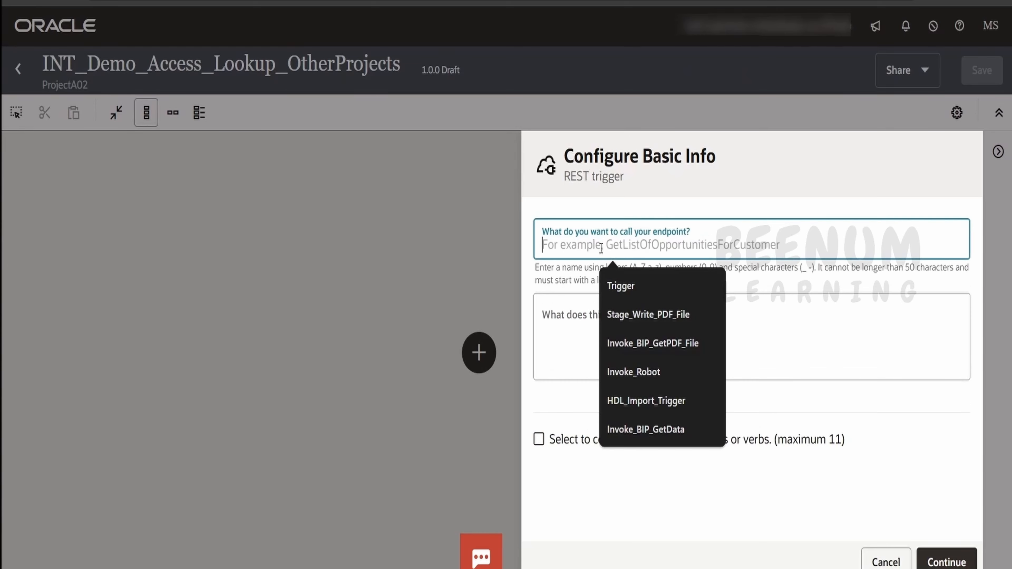
type("Trigger")
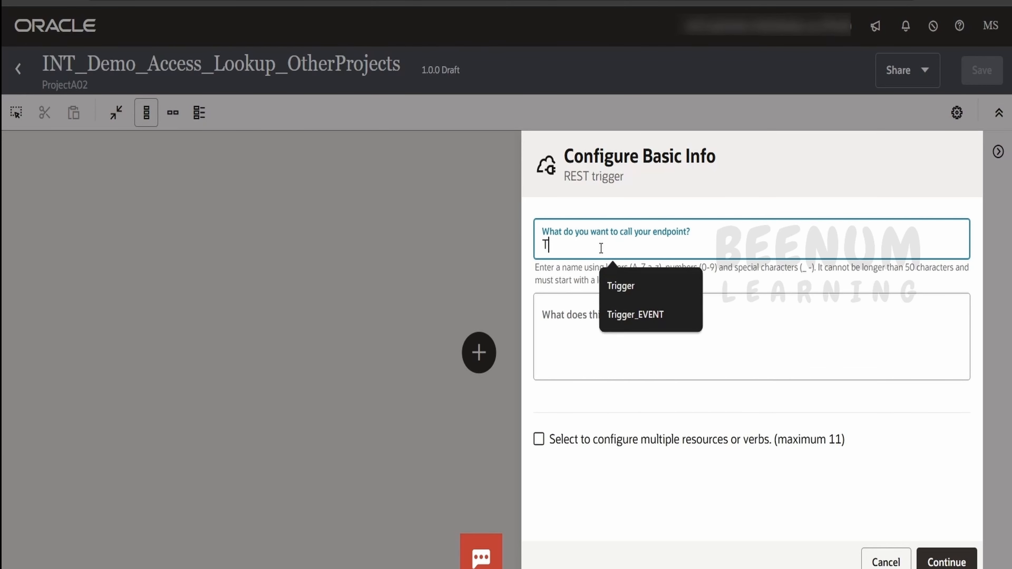
left_click(947, 562)
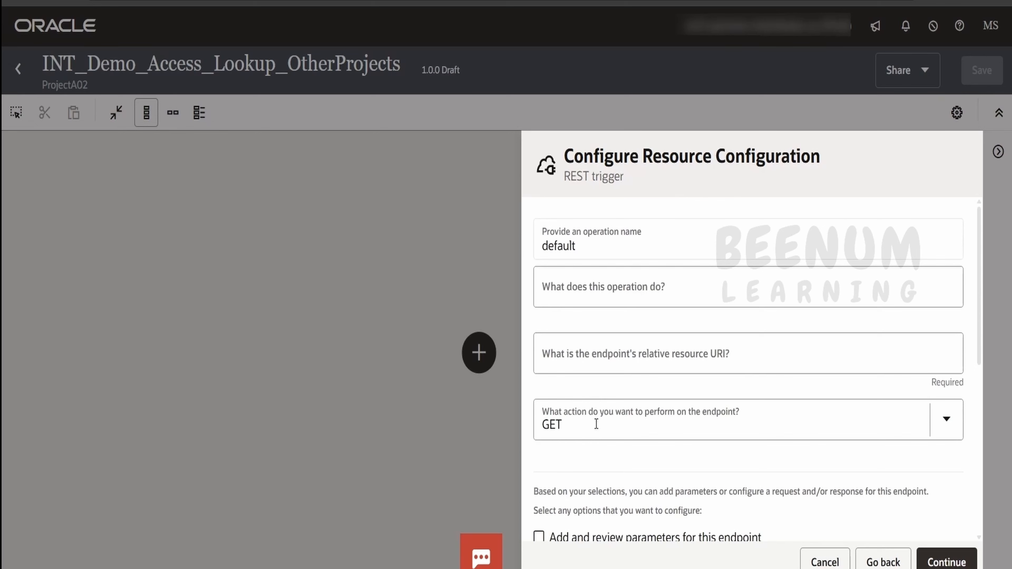
Set the trigger endpoint's action to GET and its relative resource URI to /sharelookup/{key}.
left_click(596, 424)
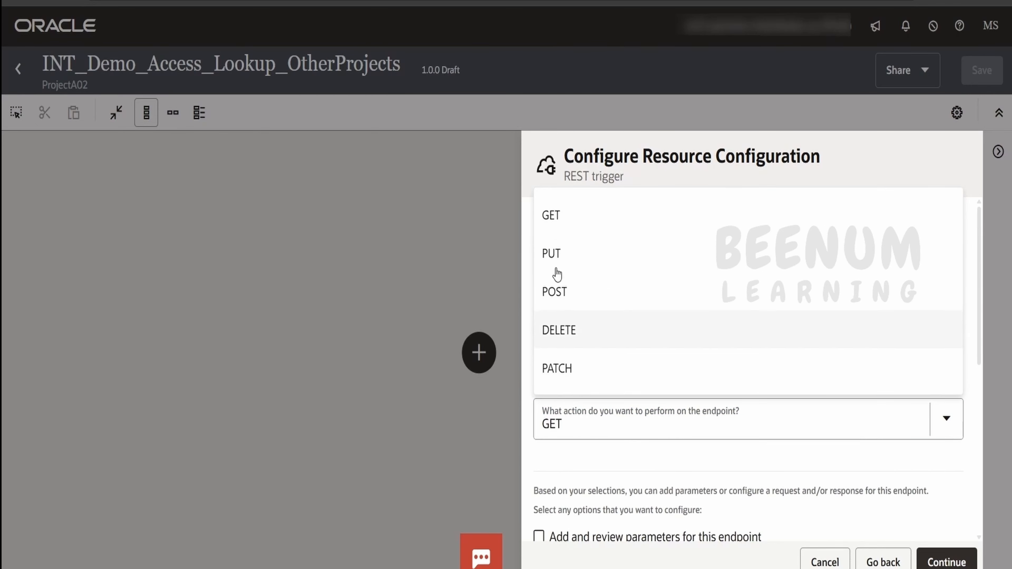
left_click(551, 212)
left_click(570, 356)
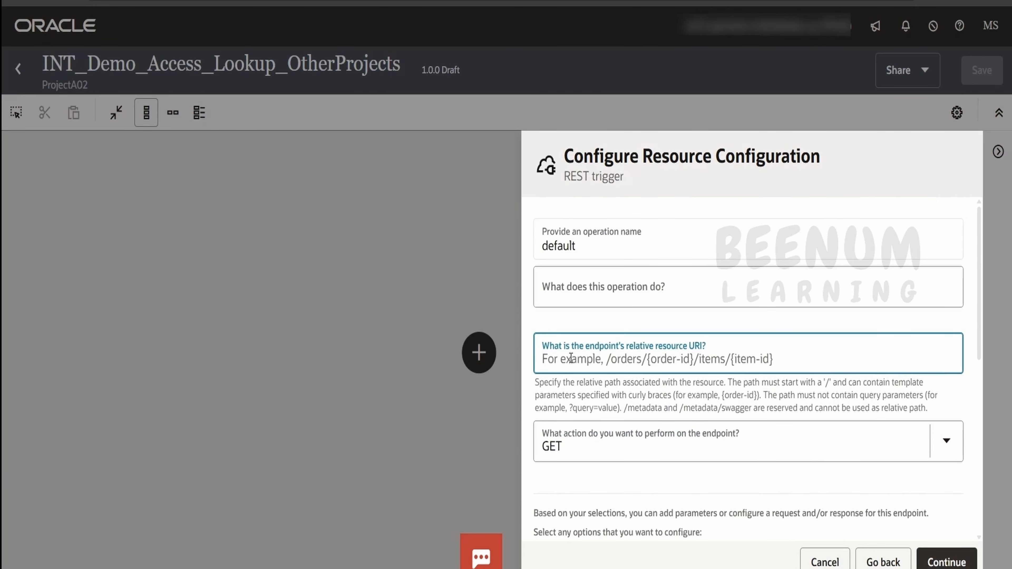
type("/demo")
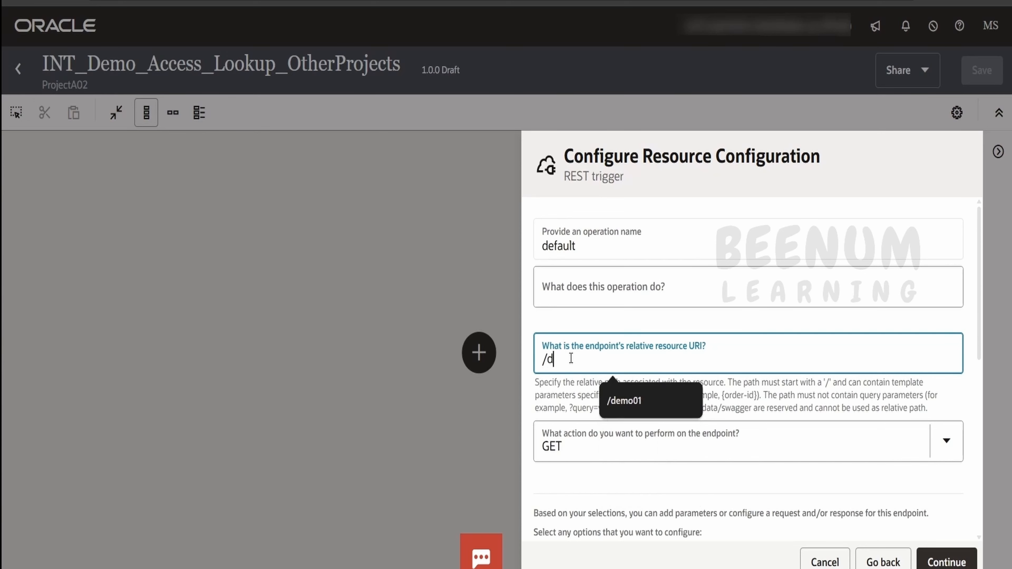
key("BackSpace")
type("sharelookup")
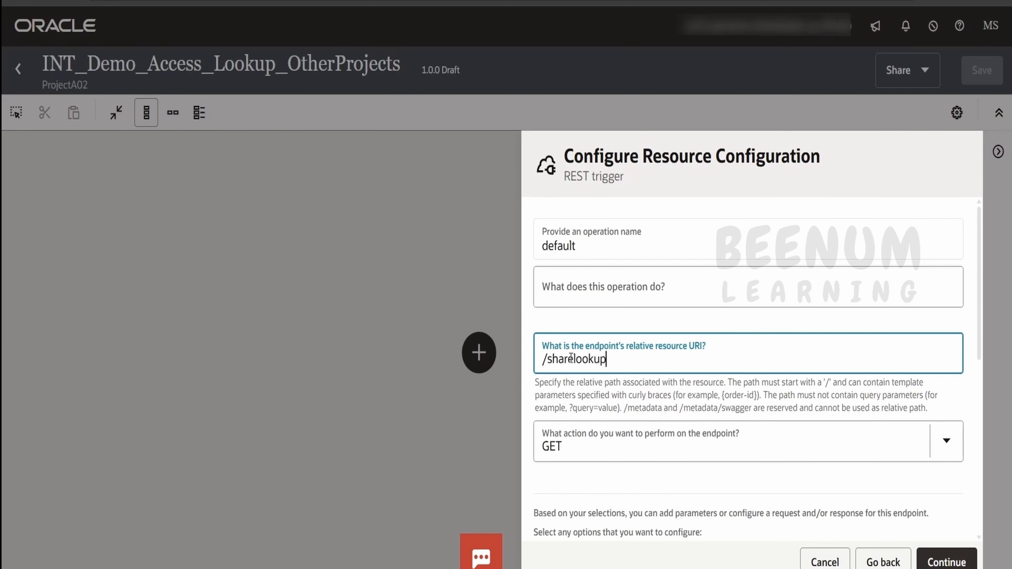
type("/{key")
Configure the endpoint to receive the response and accept the request parameters with key as a string template parameter.
scroll(574, 361, "down", 7)
left_click(538, 297)
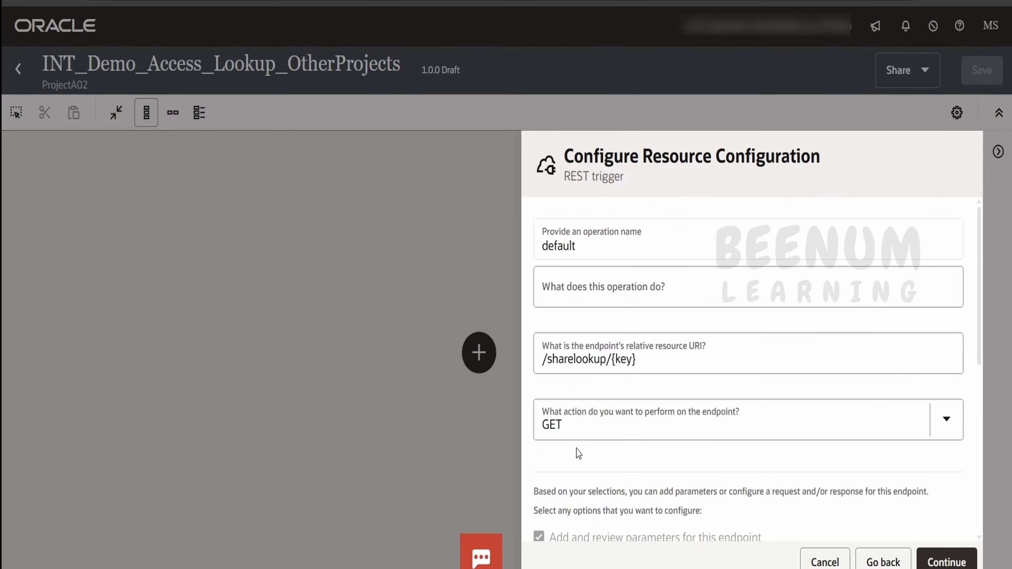
scroll(558, 301, "down", 4)
left_click(557, 439)
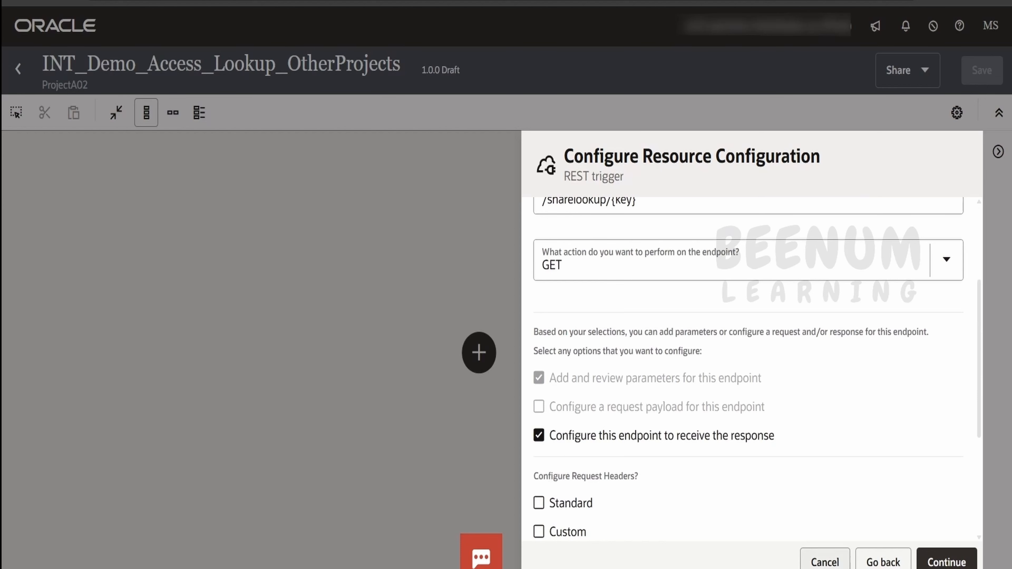
left_click(947, 561)
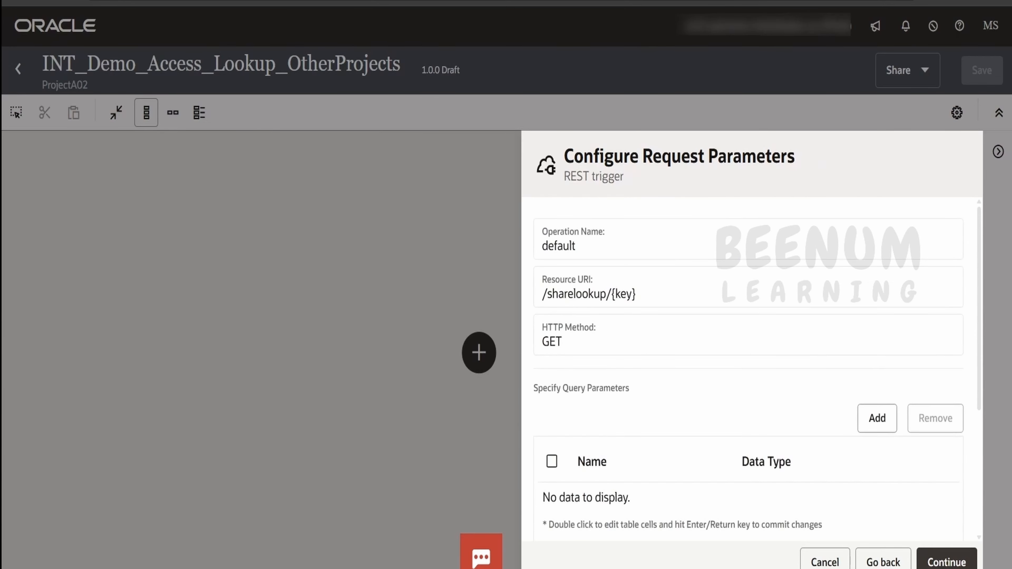
scroll(809, 429, "down", 2)
scroll(771, 385, "down", 2)
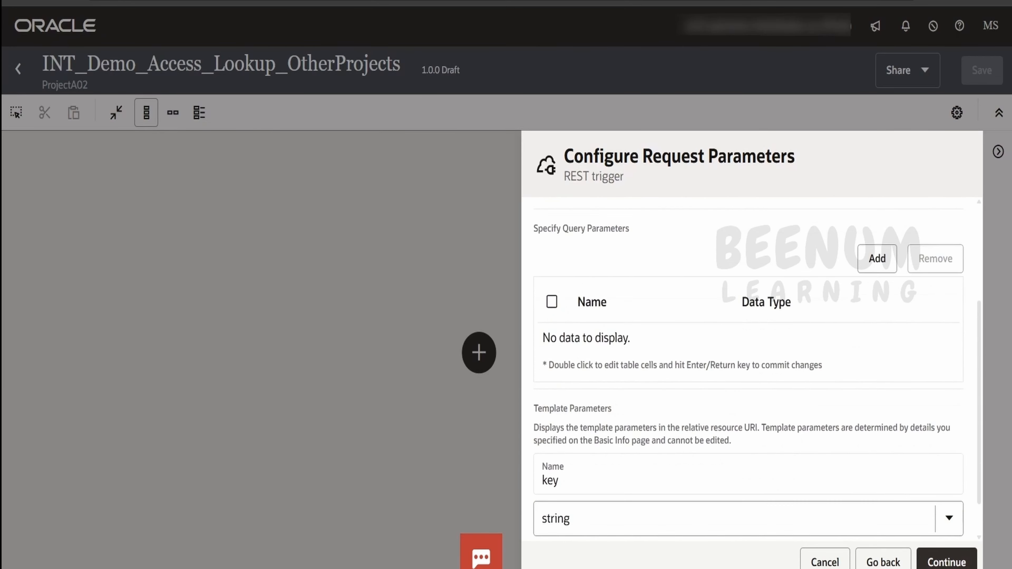
left_click(947, 562)
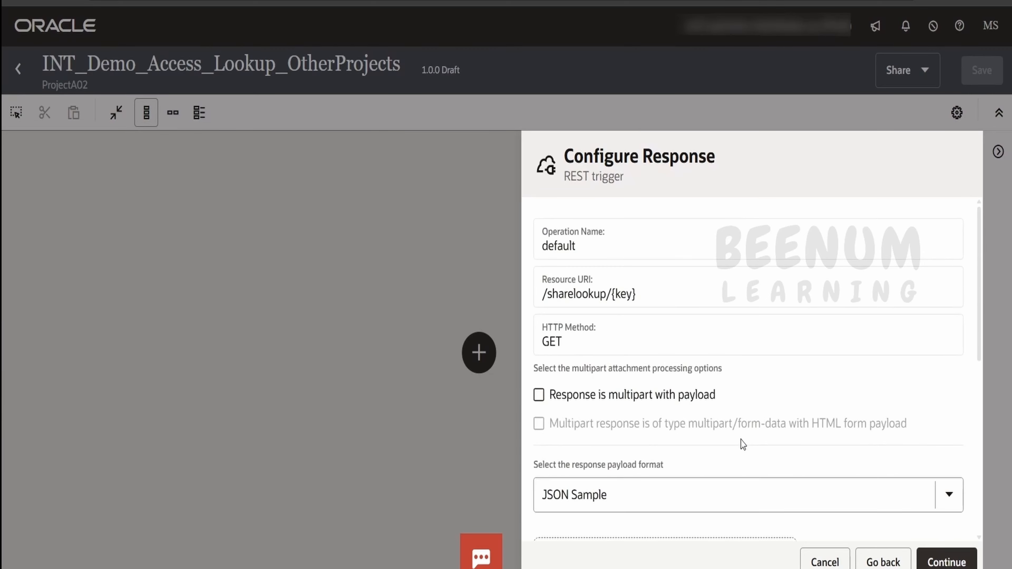
Define the JSON response payload with the inline sample {"value":""} and finish the REST trigger configuration.
scroll(741, 444, "down", 6)
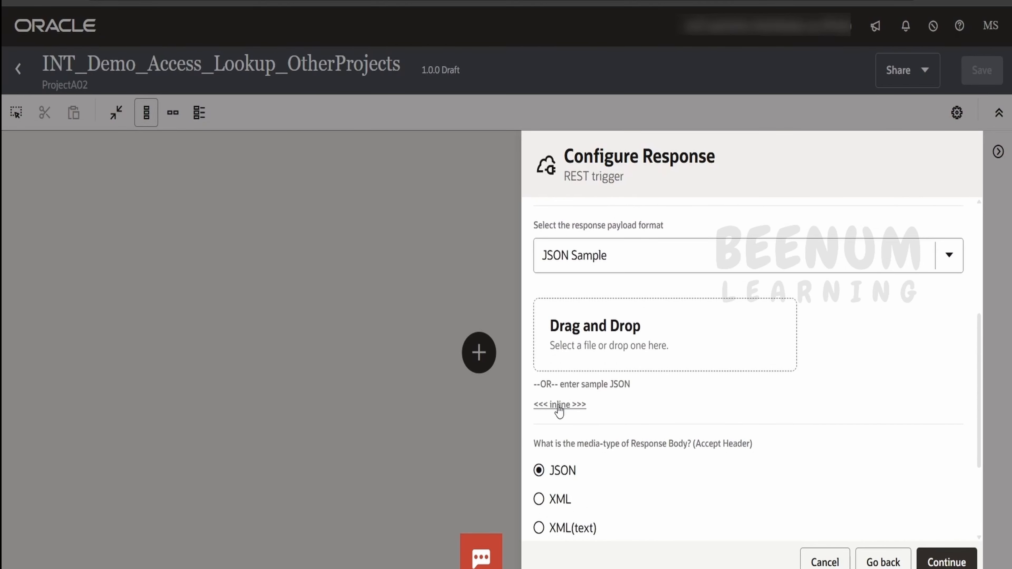
left_click(559, 405)
left_click(587, 321)
type("{")
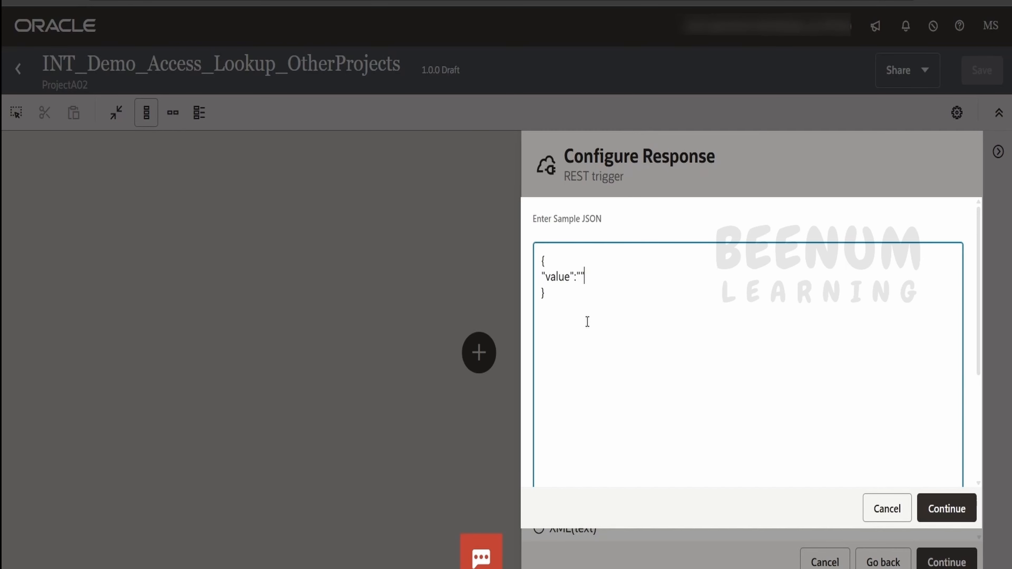
left_click(952, 515)
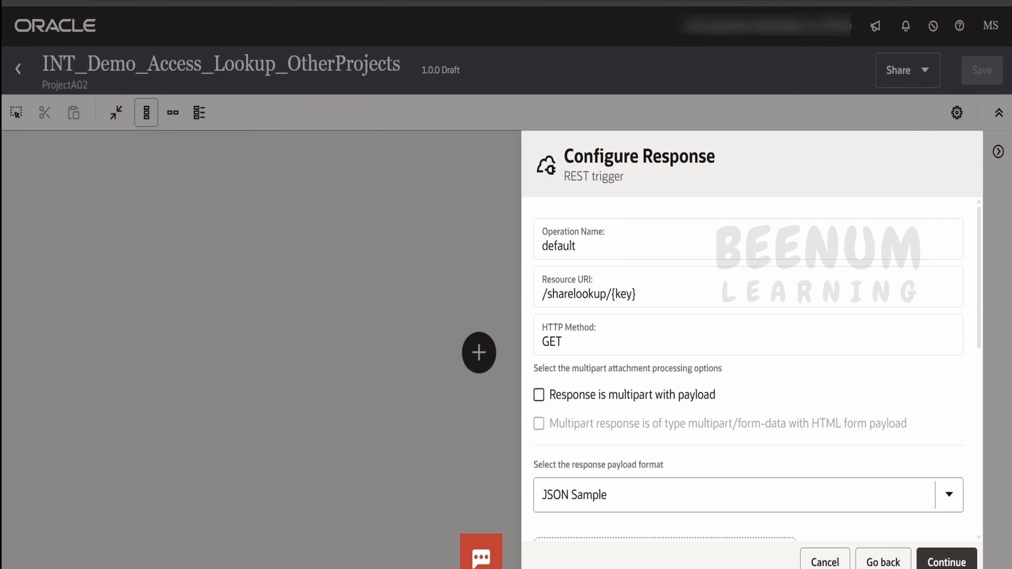
left_click(947, 561)
left_click(953, 562)
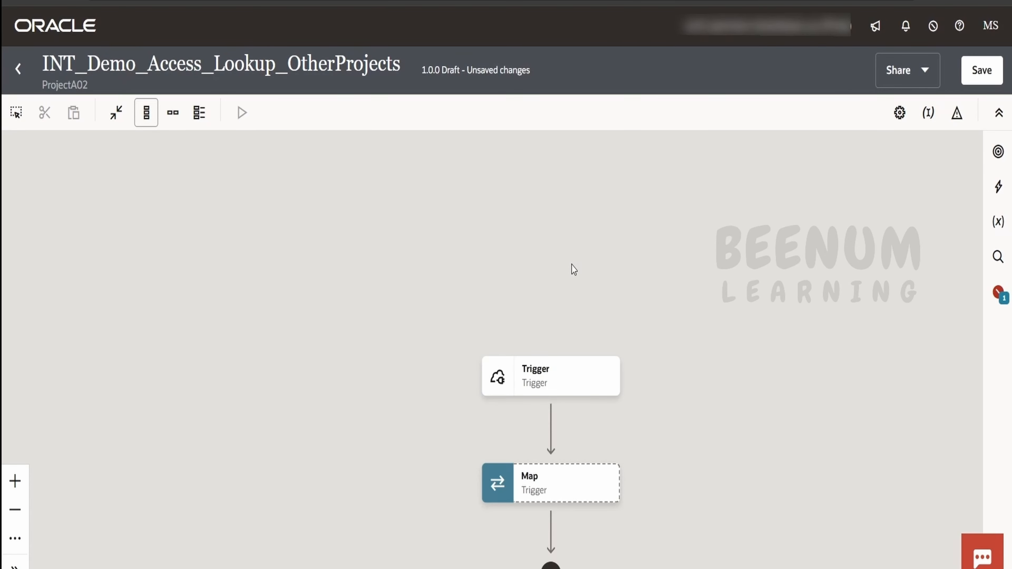
Switch the integration canvas to the horizontal layout and open the Map to Trigger action for editing.
left_click(172, 113)
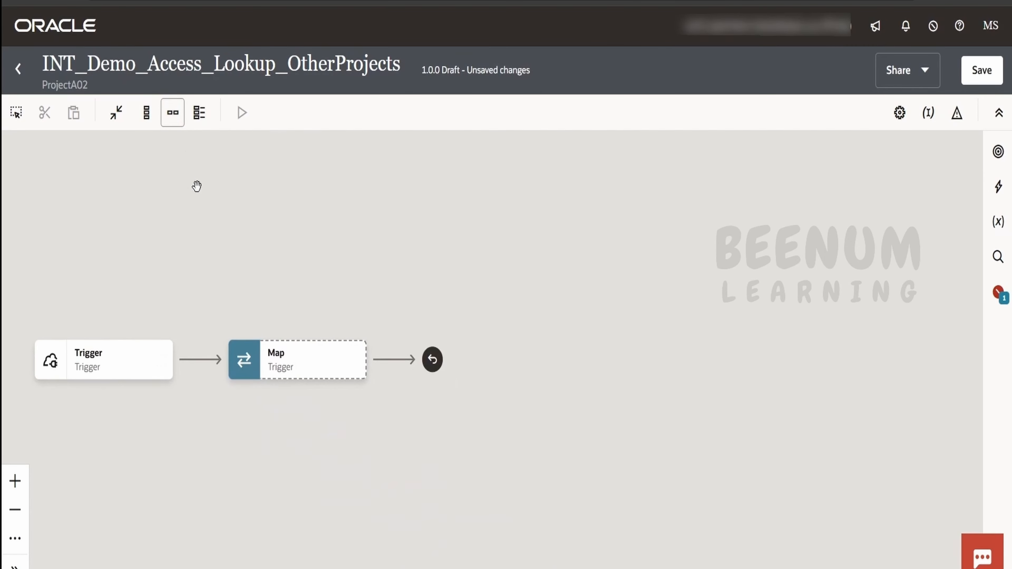
left_click_drag(197, 186, 346, 212)
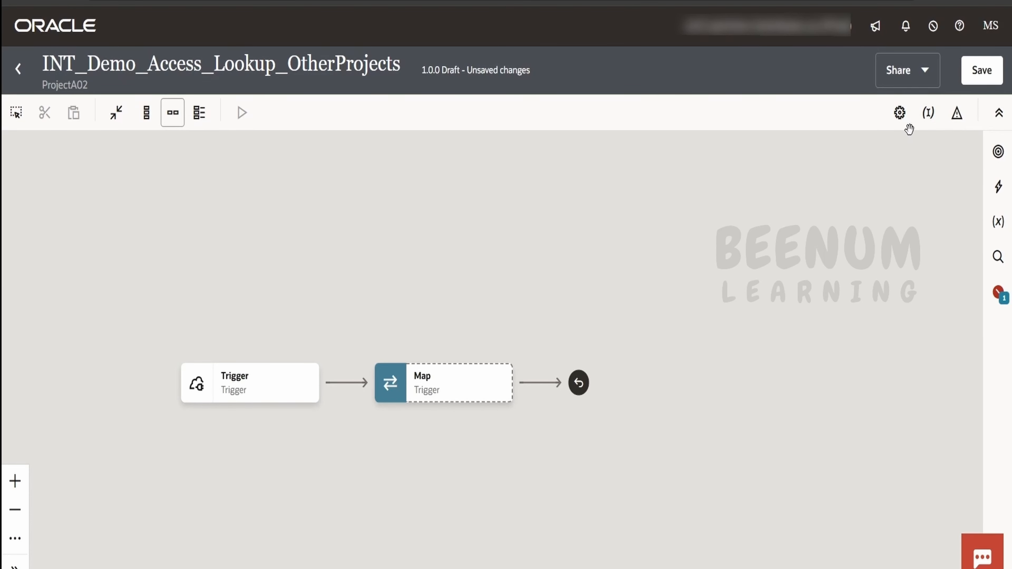
left_click_drag(316, 267, 405, 265)
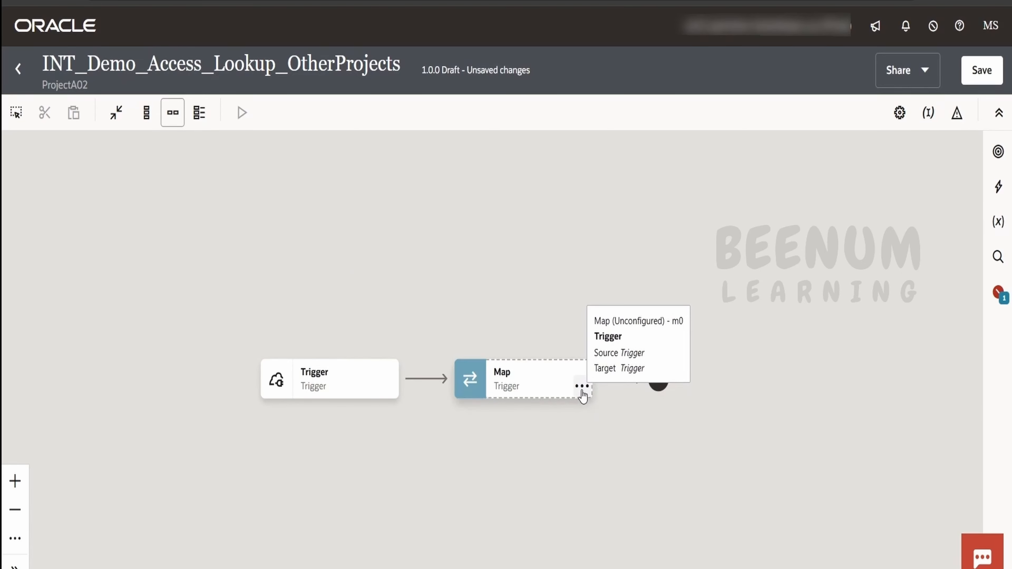
left_click(582, 389)
left_click(594, 419)
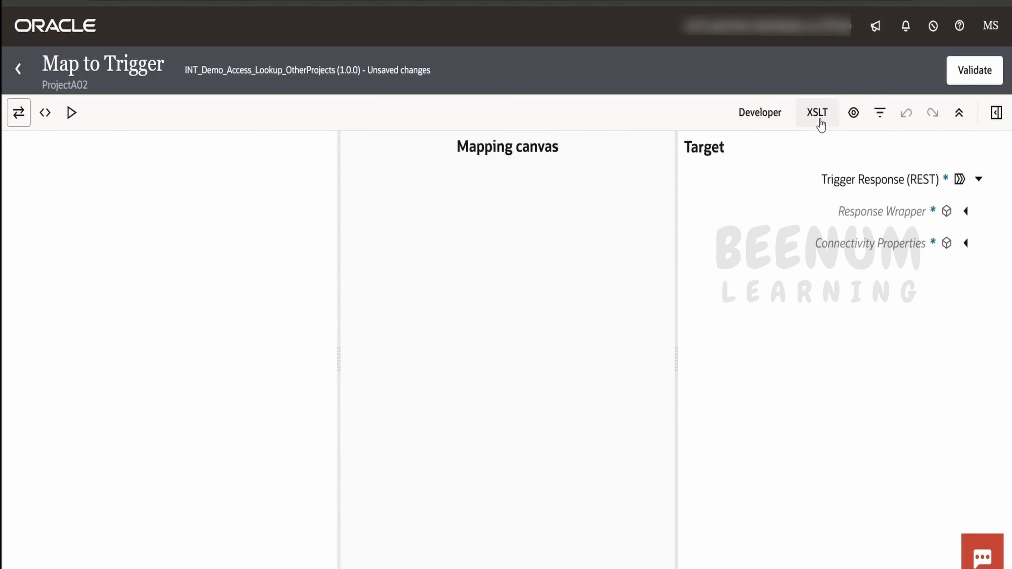
Using the mapper's Developer view, expand the target response-wrapper and the Integration Cloud function group.
left_click(779, 116)
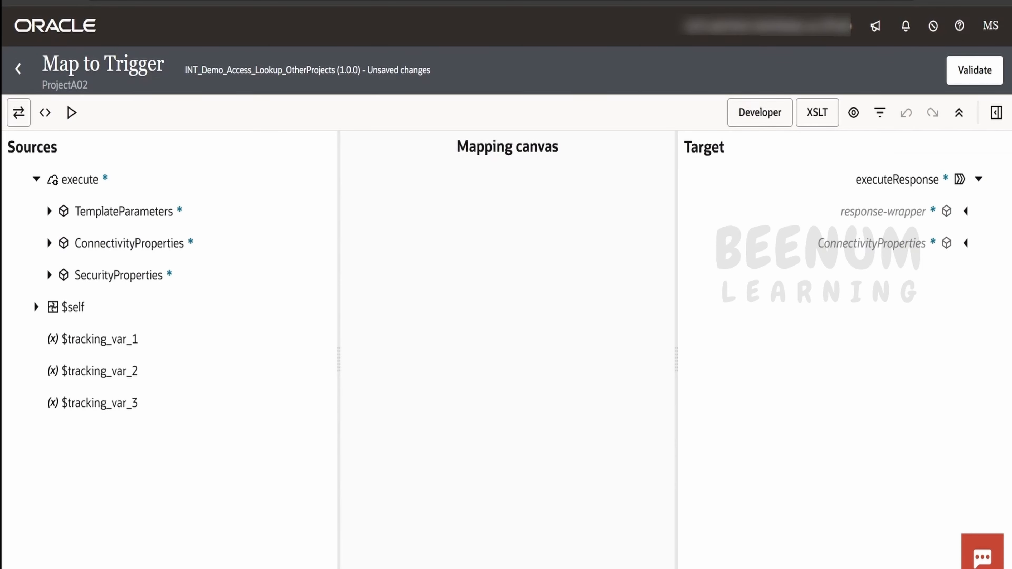
left_click(965, 211)
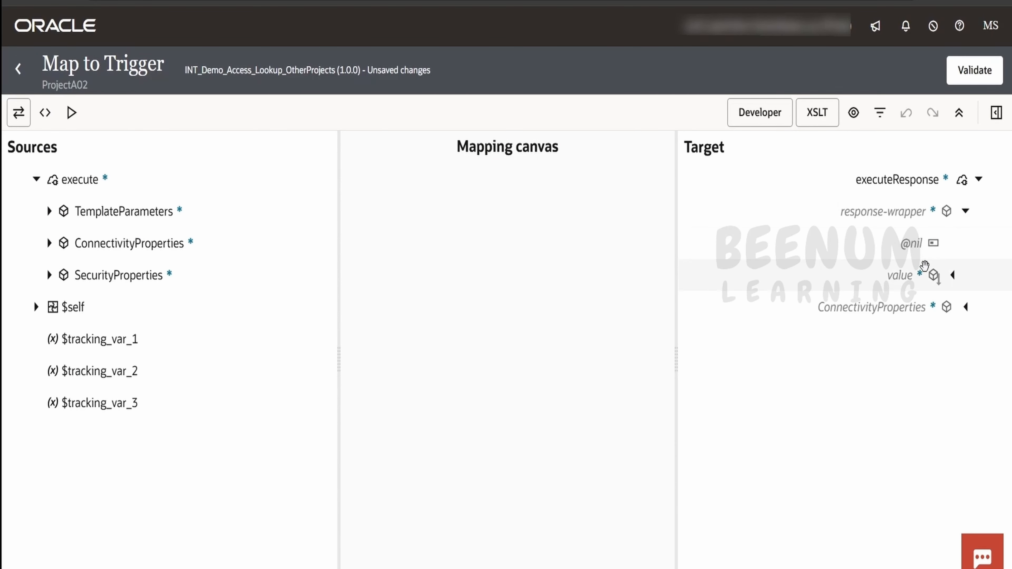
left_click(997, 113)
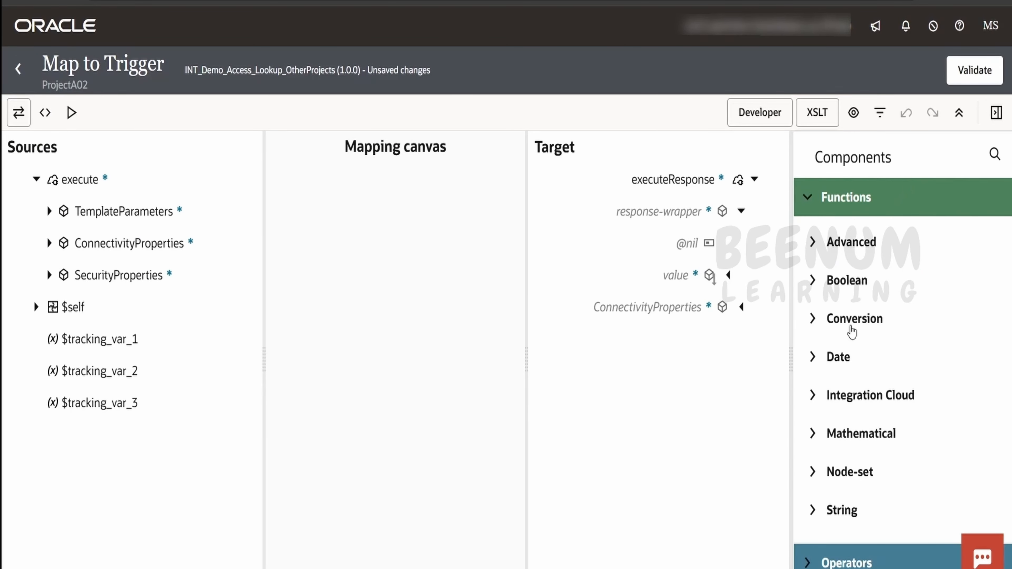
left_click(864, 403)
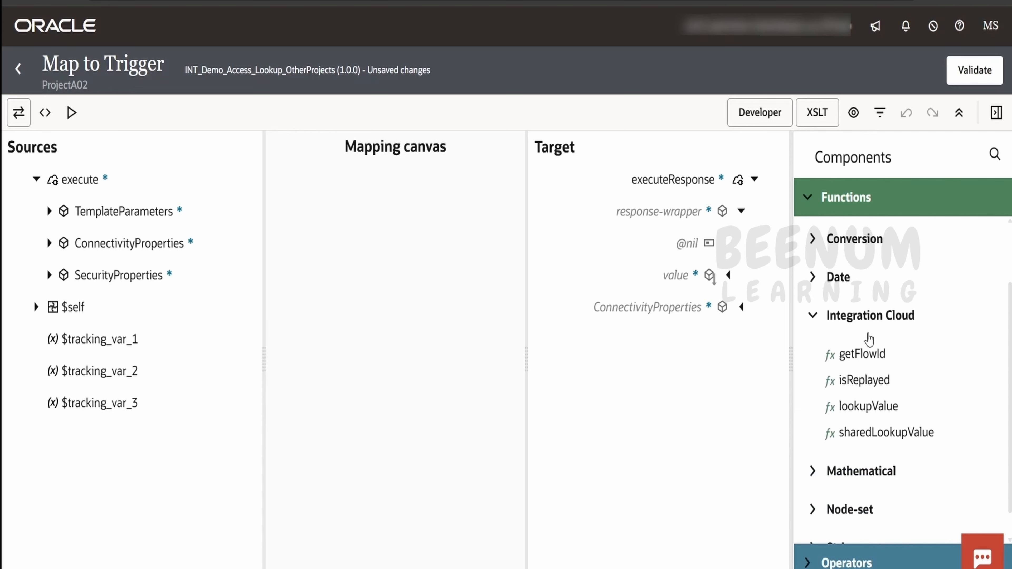